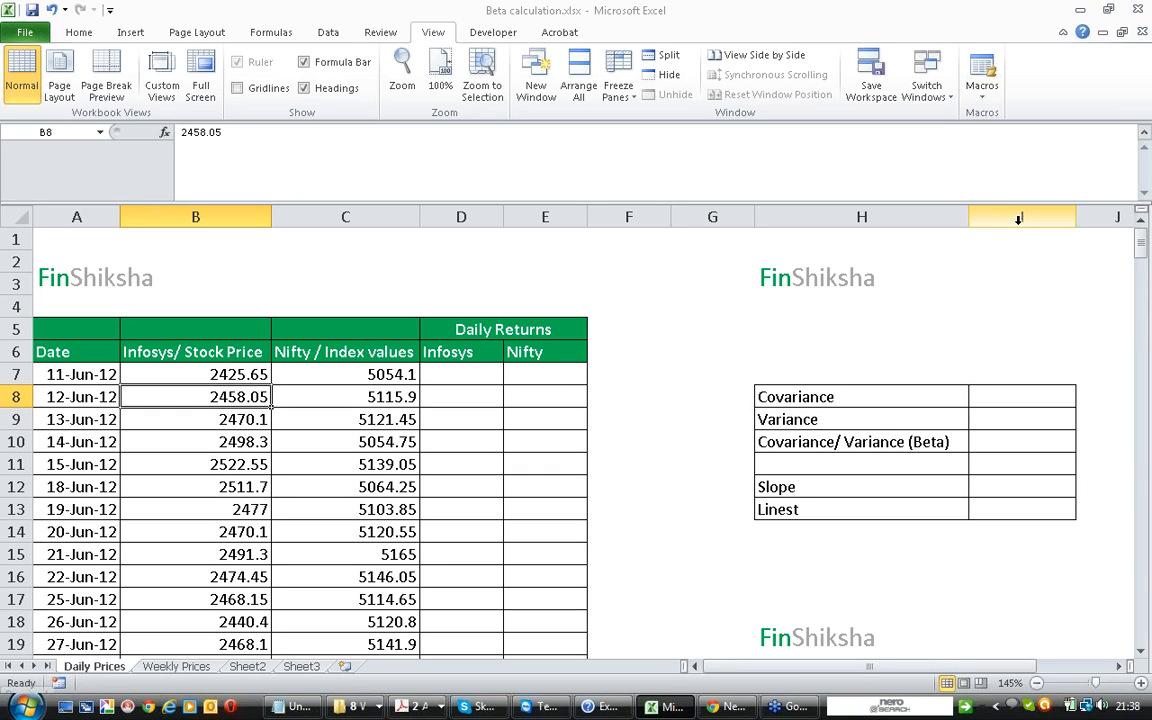
- Examine the Infosys stock price column and the date column from its first to its last row
{"action": "left_click", "coordinate": [205, 374]}
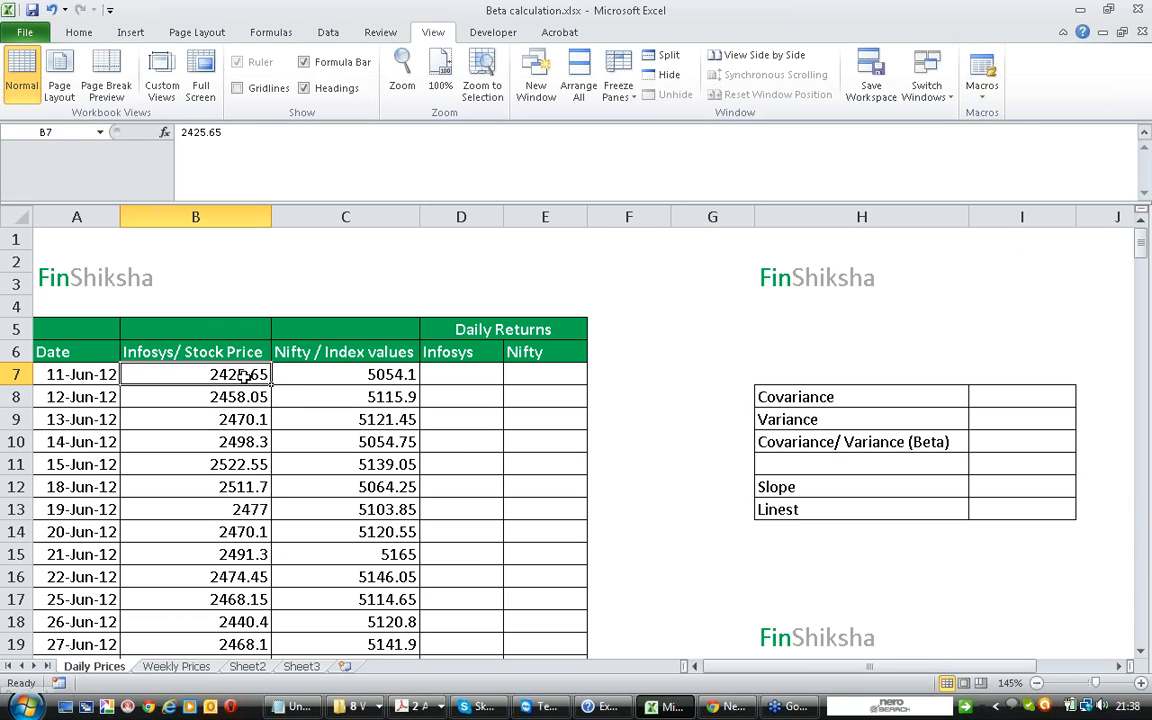
{"action": "left_click", "coordinate": [238, 348]}
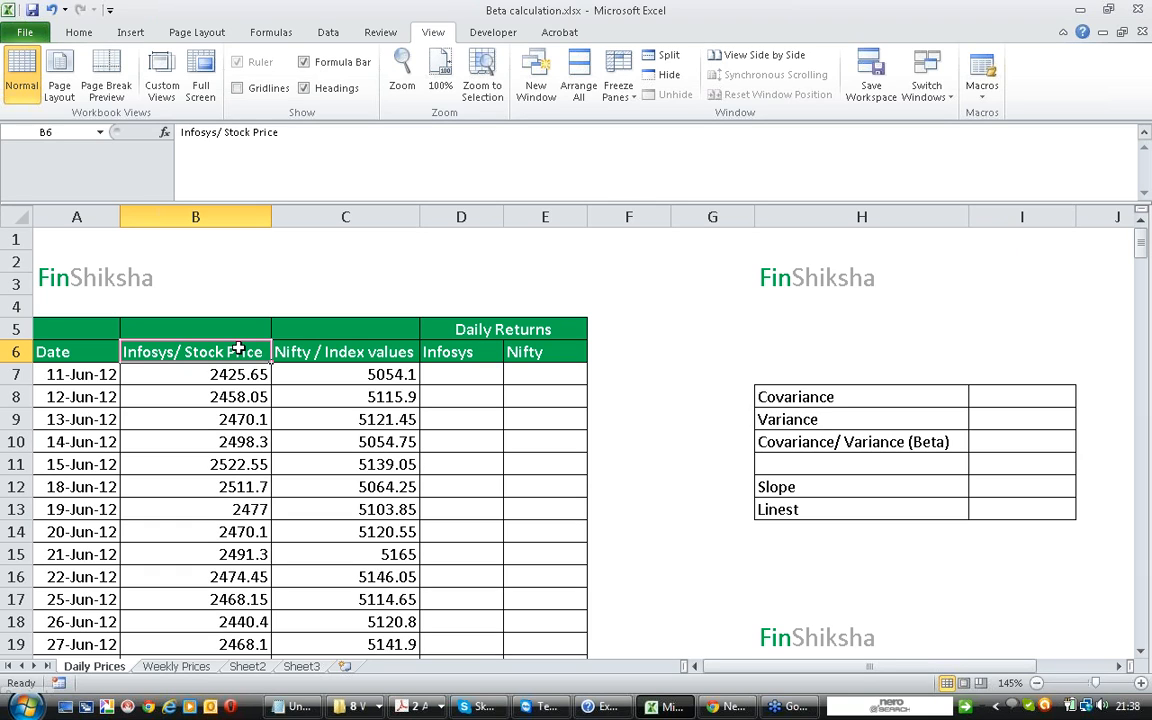
{"action": "left_click", "coordinate": [227, 370]}
{"action": "left_click", "coordinate": [235, 415]}
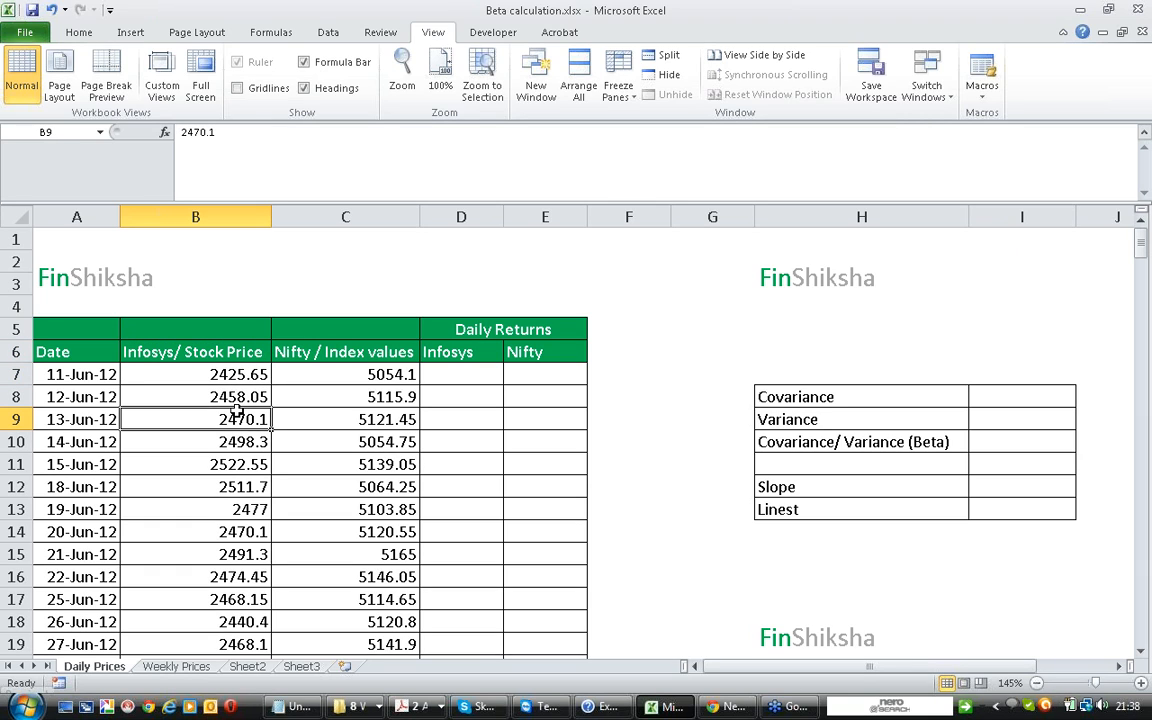
{"action": "key", "text": "Left"}
{"action": "key", "text": "Up"}
{"action": "key", "text": "Up"}
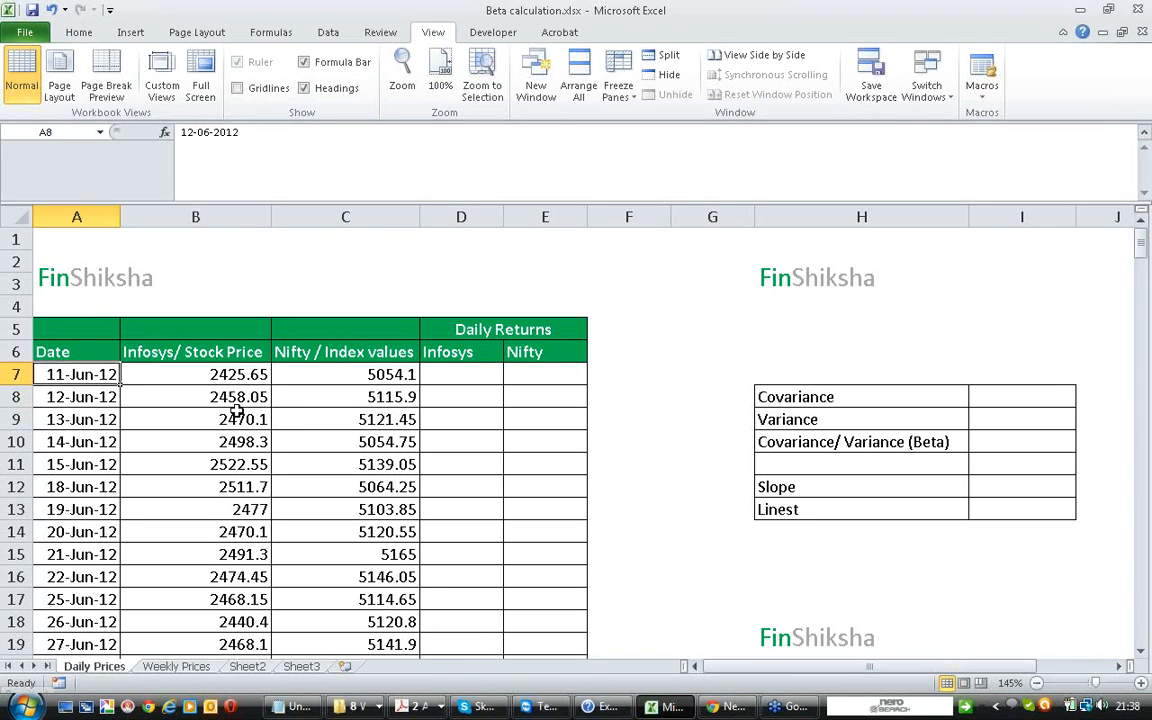
{"action": "key", "text": "ctrl+Down"}
{"action": "key", "text": "Down"}
{"action": "key", "text": "Up"}
{"action": "key", "text": "ctrl+Up"}
{"action": "key", "text": "ctrl+Up"}
- Examine the Nifty index values column from its header down to the last row
{"action": "key", "text": "Down"}
{"action": "key", "text": "Down"}
{"action": "key", "text": "Down"}
{"action": "key", "text": "Right"}
{"action": "key", "text": "Right"}
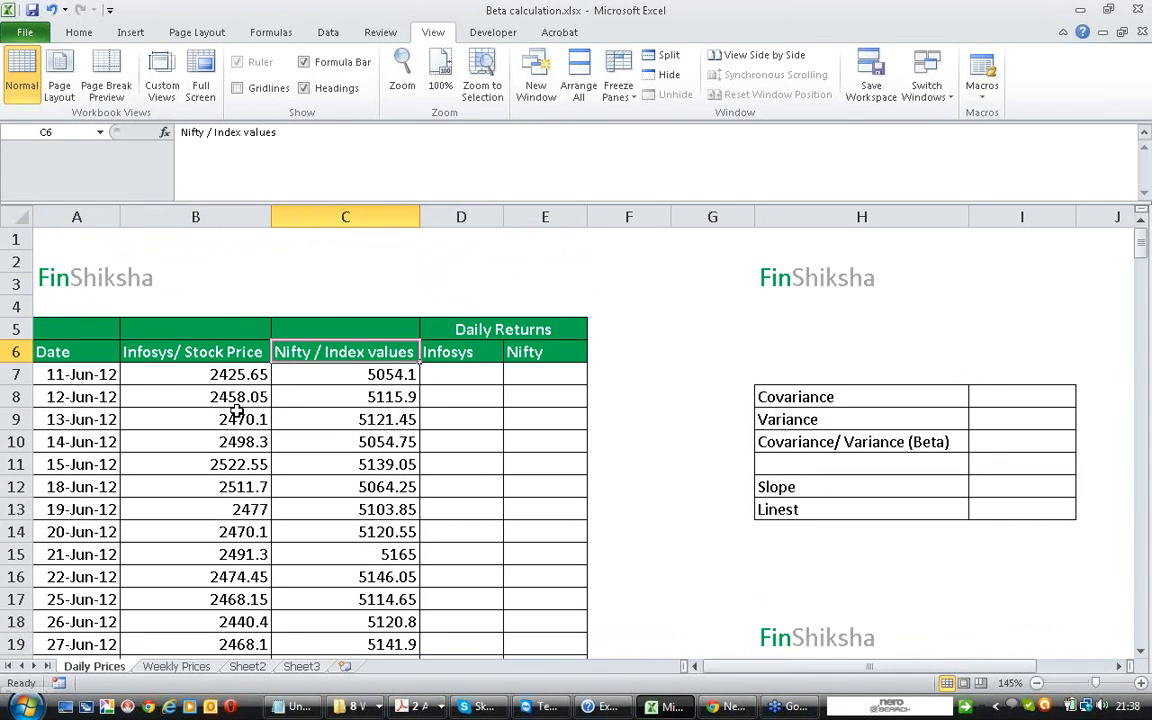
{"action": "key", "text": "Down"}
{"action": "key", "text": "ctrl+Down"}
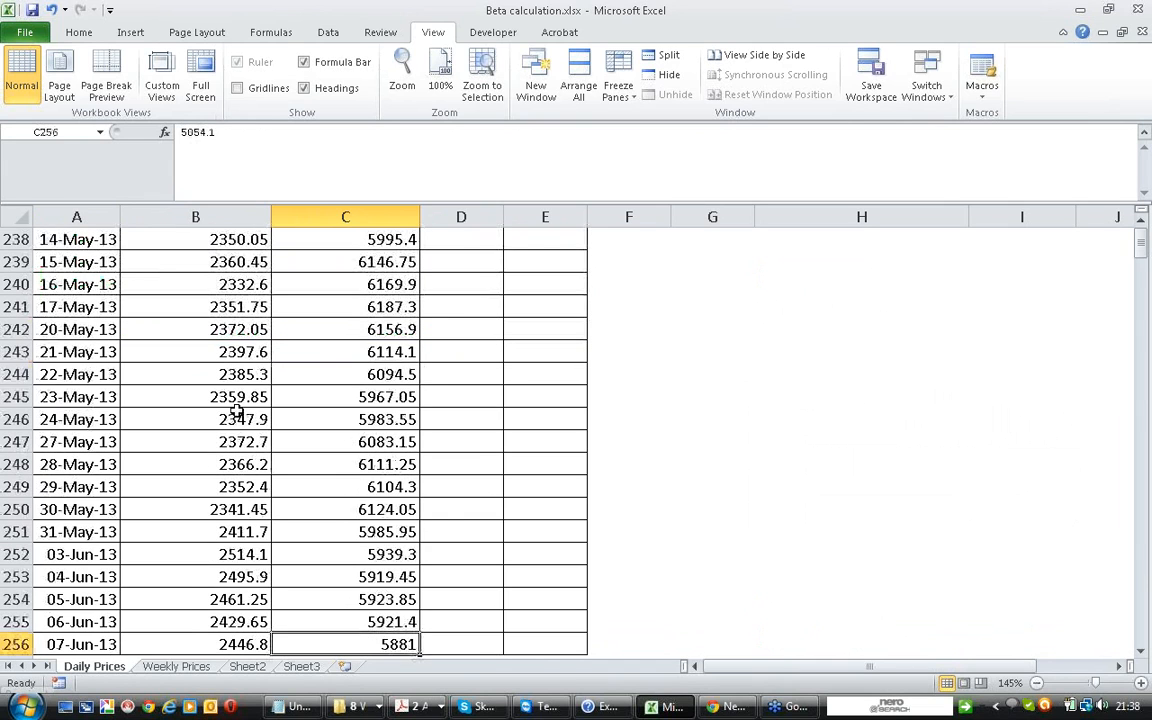
{"action": "scroll", "coordinate": [237, 410], "scroll_direction": "up", "scroll_amount": 20}
- Enter the first Infosys daily return in cell D8 with the formula =B8/B7-1
{"action": "key", "text": "ctrl+Home"}
{"action": "key", "text": "Down"}
{"action": "key", "text": "Down"}
{"action": "key", "text": "Down"}
{"action": "key", "text": "Right"}
{"action": "key", "text": "Right"}
{"action": "key", "text": "Right"}
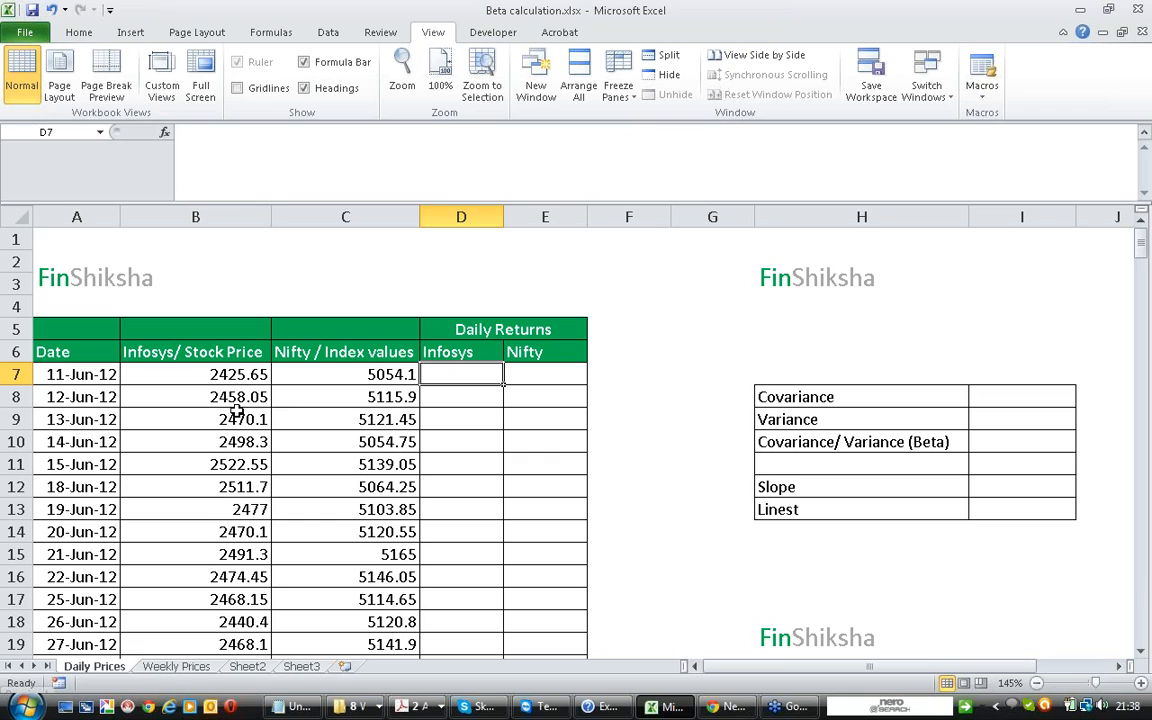
{"action": "key", "text": "Down"}
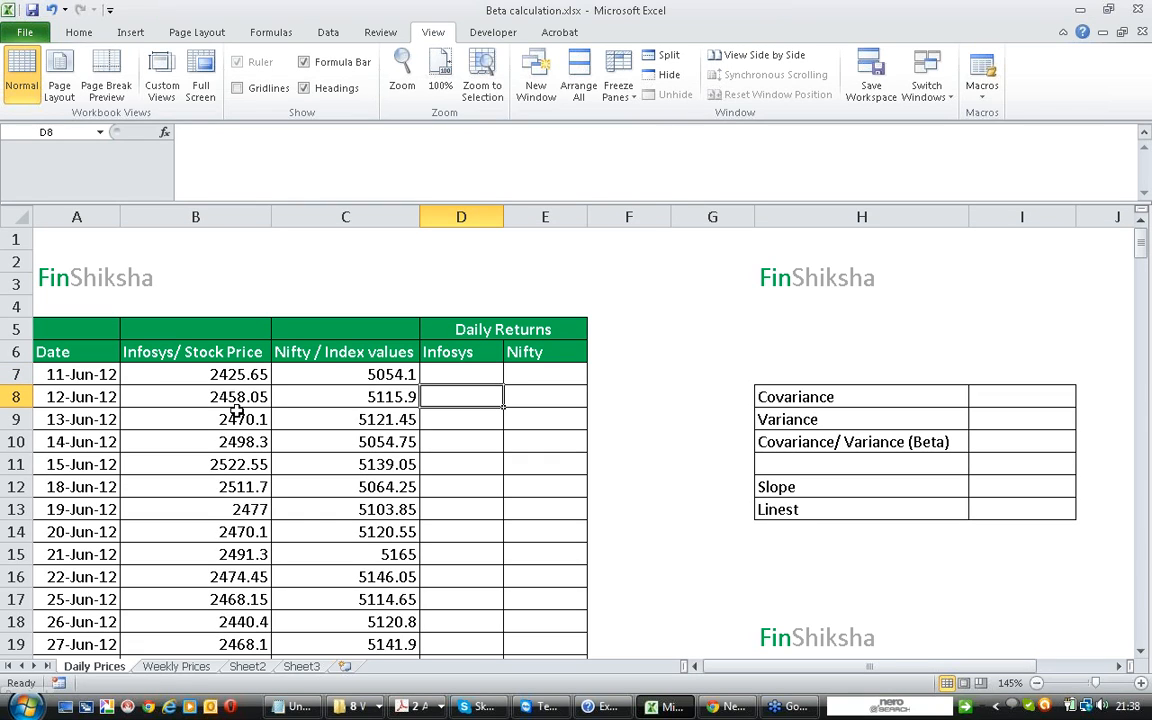
{"action": "type", "text": "="}
{"action": "key", "text": "Left"}
{"action": "key", "text": "Left"}
{"action": "type", "text": "/"}
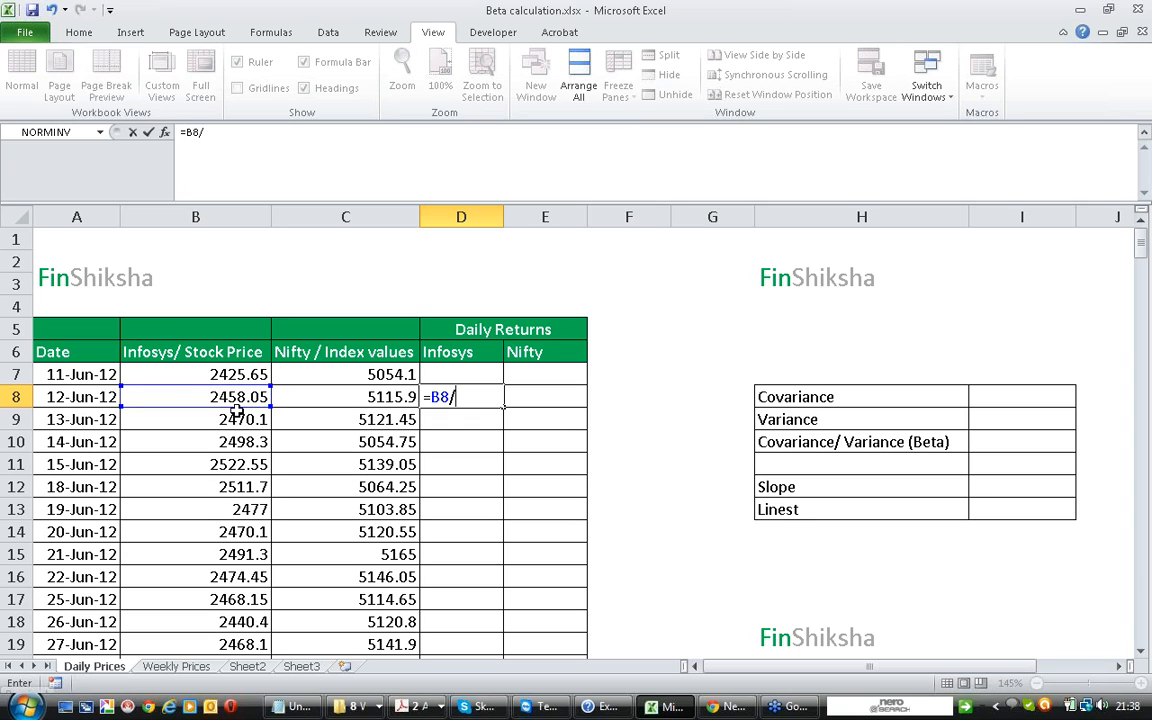
{"action": "key", "text": "Left"}
{"action": "key", "text": "Left"}
{"action": "key", "text": "Up"}
{"action": "type", "text": "-1"}
{"action": "key", "text": "Return"}
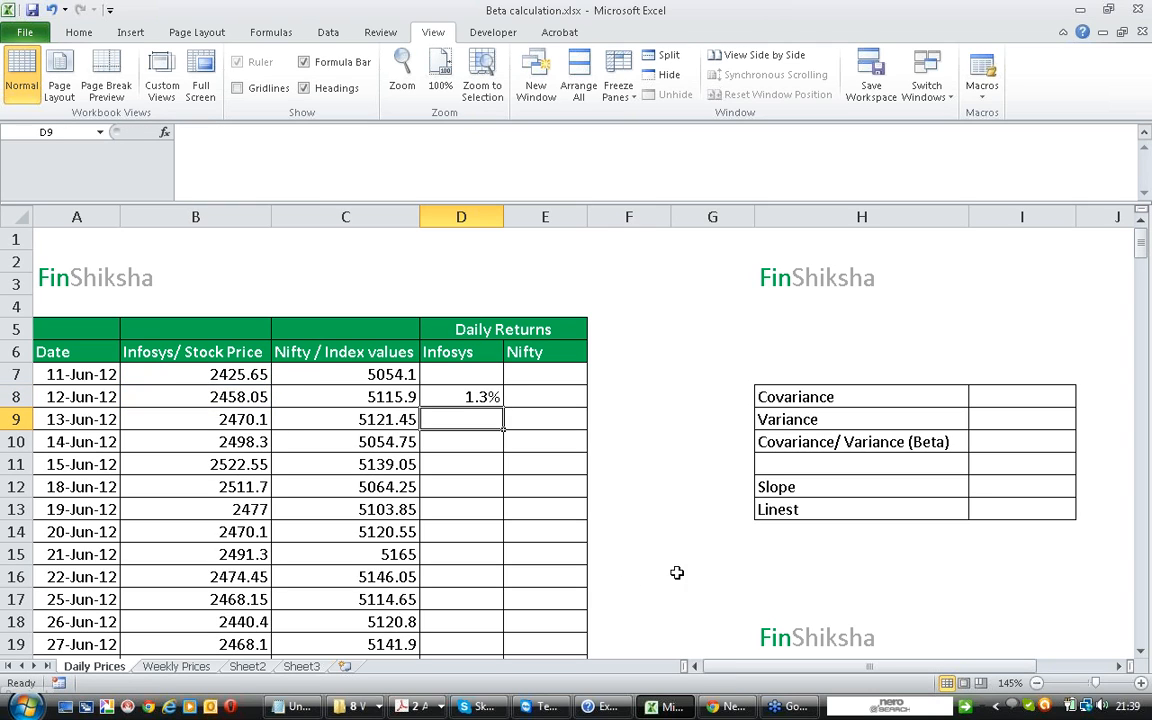
- Fill the Infosys daily return formula from D8 down to the last date row
{"action": "left_click", "coordinate": [487, 396]}
{"action": "double_click", "coordinate": [505, 407]}
{"action": "left_click", "coordinate": [489, 396]}
- Enter the first Nifty daily return in cell E8 with the formula =C8/C7-1
{"action": "left_click", "coordinate": [524, 395]}
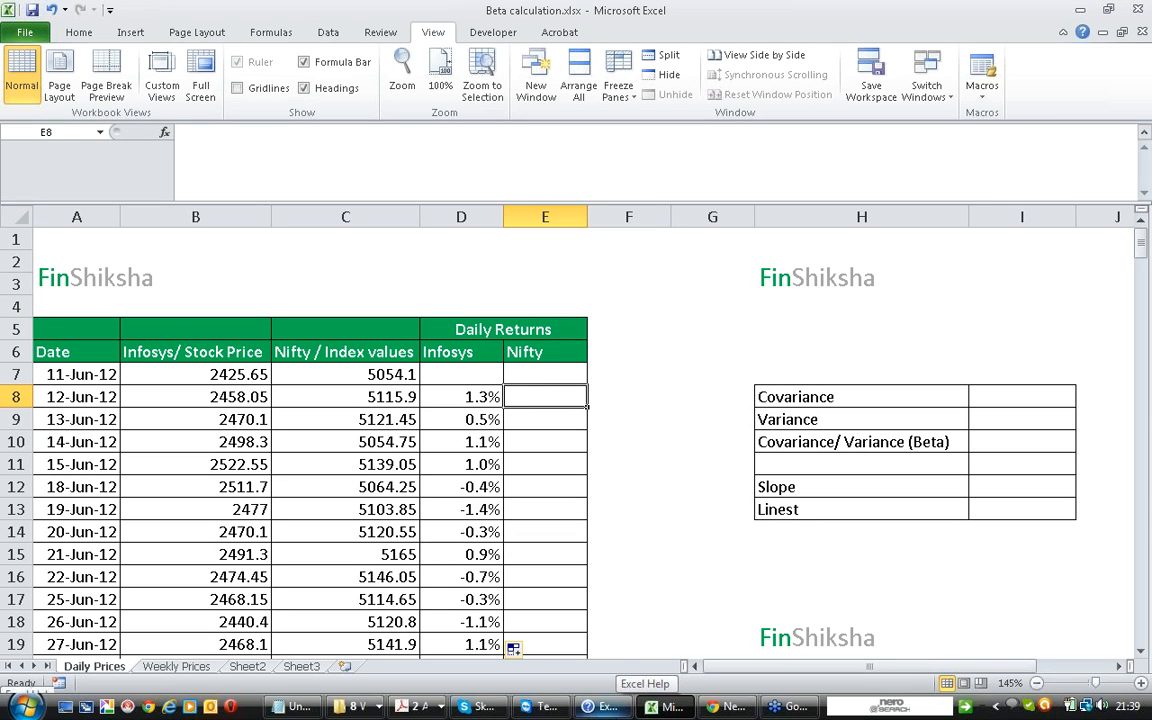
{"action": "type", "text": "="}
{"action": "key", "text": "Left"}
{"action": "key", "text": "Left"}
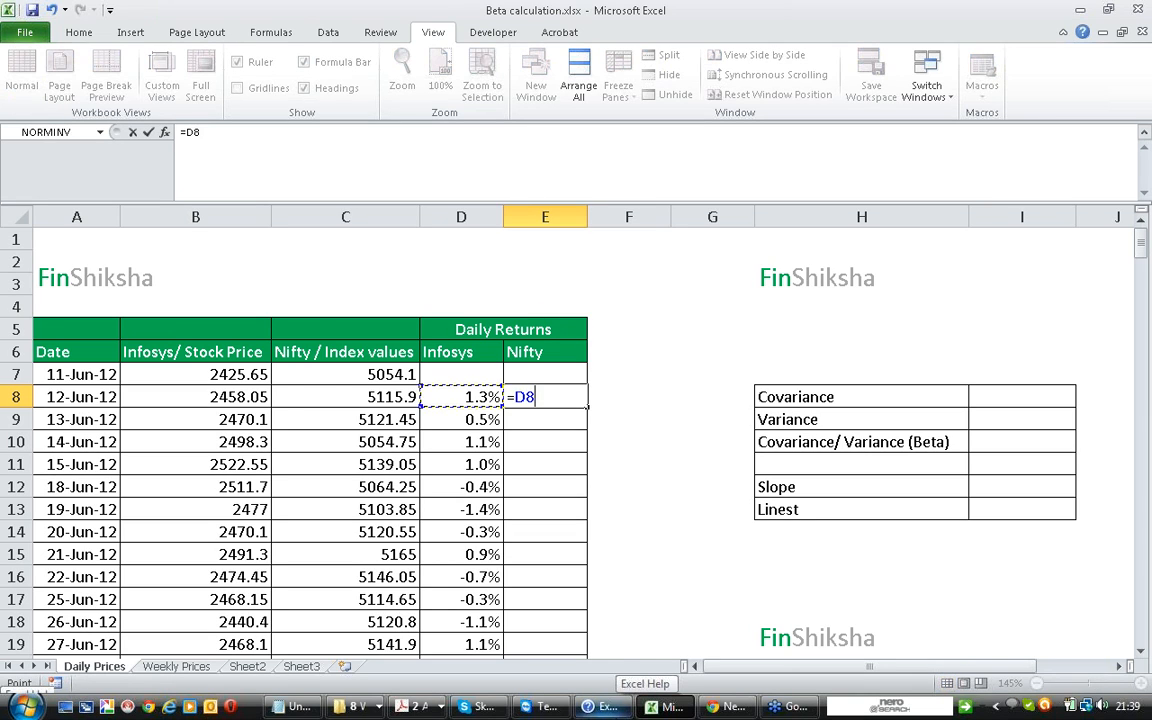
{"action": "type", "text": "/"}
{"action": "key", "text": "Left"}
{"action": "key", "text": "Left"}
{"action": "key", "text": "Up"}
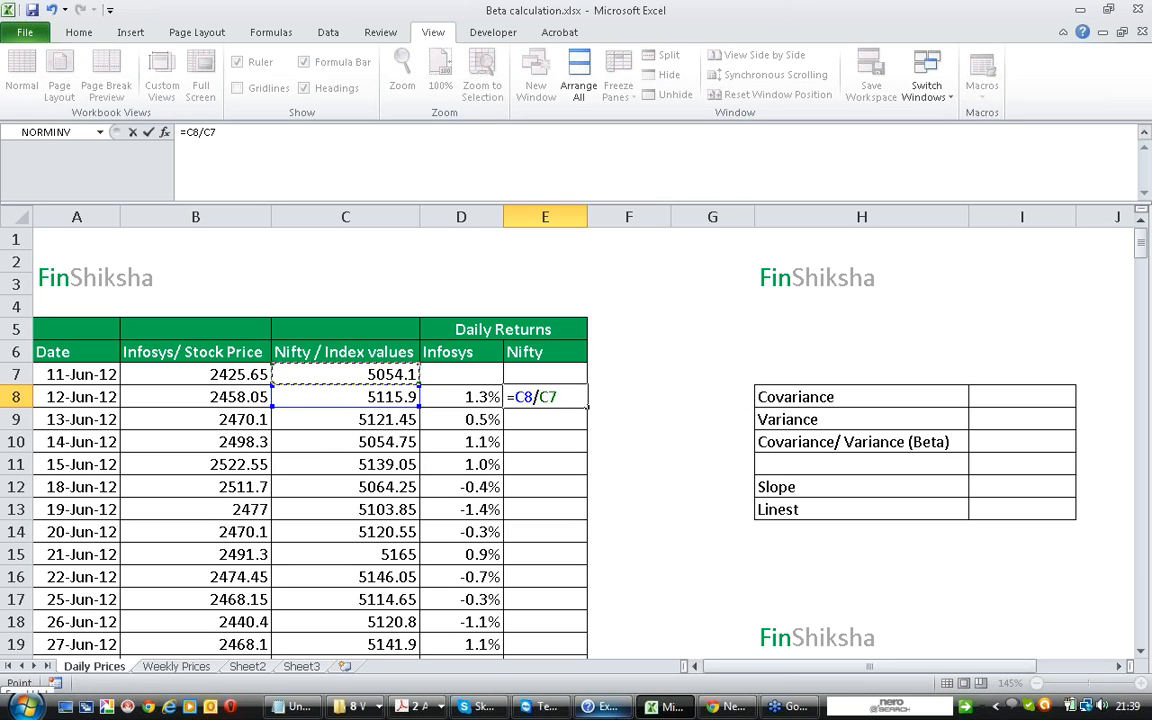
{"action": "type", "text": "-1"}
{"action": "key", "text": "Return"}
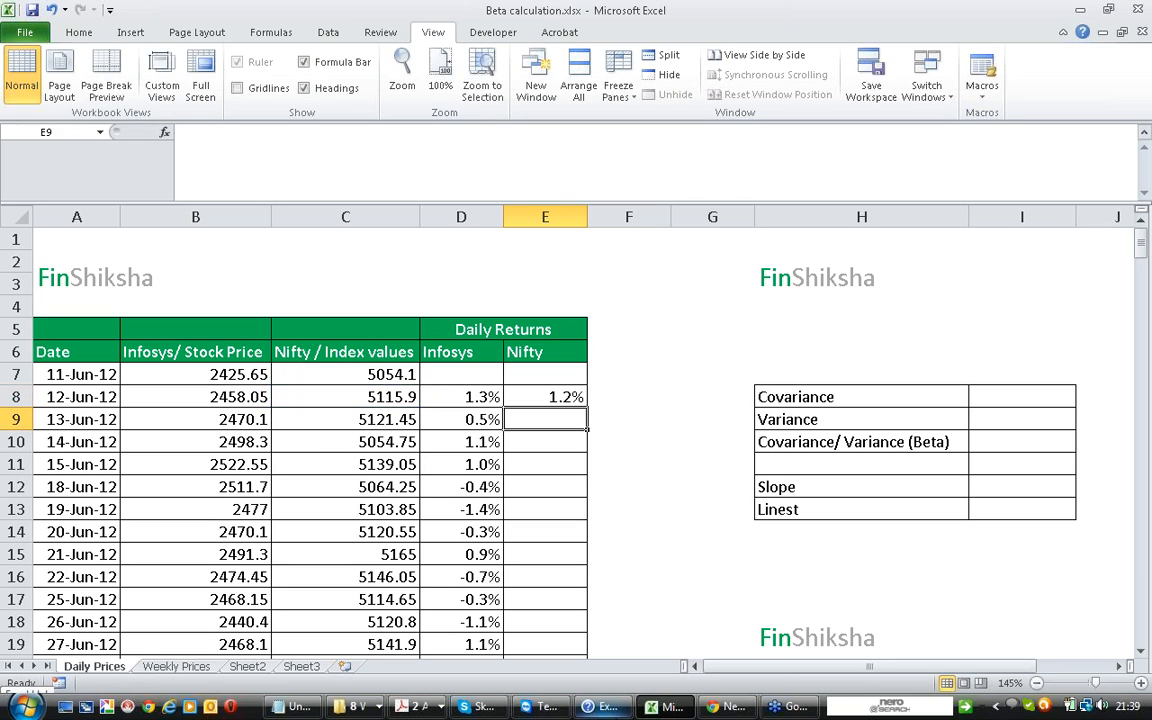
- Fill the Nifty daily return formula from E8 down to row 256 and check the end of the column
{"action": "left_click", "coordinate": [528, 392]}
{"action": "double_click", "coordinate": [586, 408]}
{"action": "left_click", "coordinate": [548, 463]}
{"action": "key", "text": "ctrl+Down"}
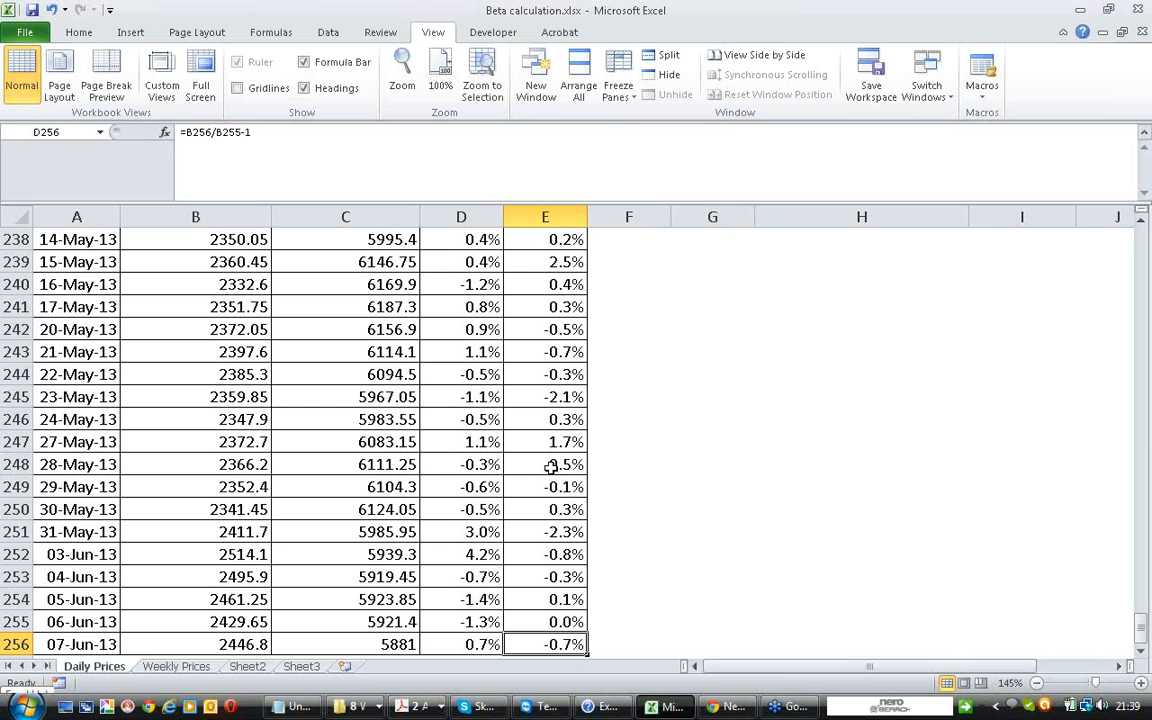
- Review the Infosys and Nifty daily returns columns together with the Variance and Covariance/ Variance (Beta) labels
{"action": "key", "text": "ctrl+Up"}
{"action": "key", "text": "ctrl+Up"}
{"action": "key", "text": "Down"}
{"action": "key", "text": "Down"}
{"action": "key", "text": "Up"}
{"action": "key", "text": "Up"}
{"action": "key", "text": "Up"}
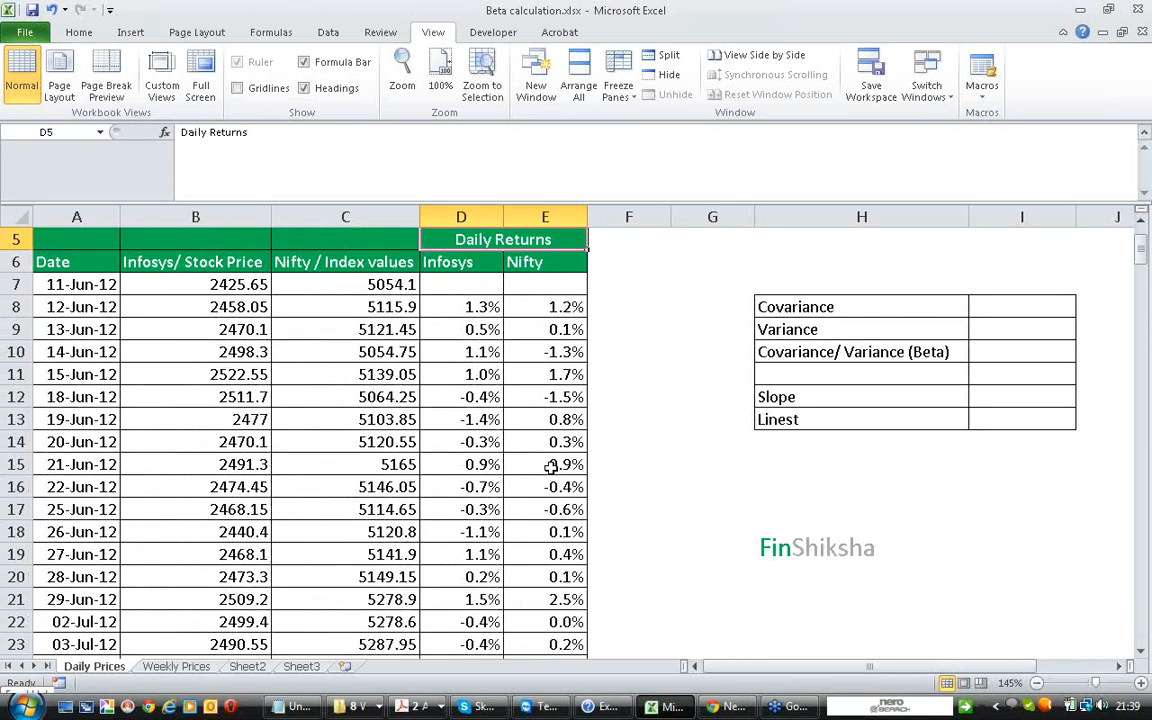
{"action": "left_click", "coordinate": [895, 356]}
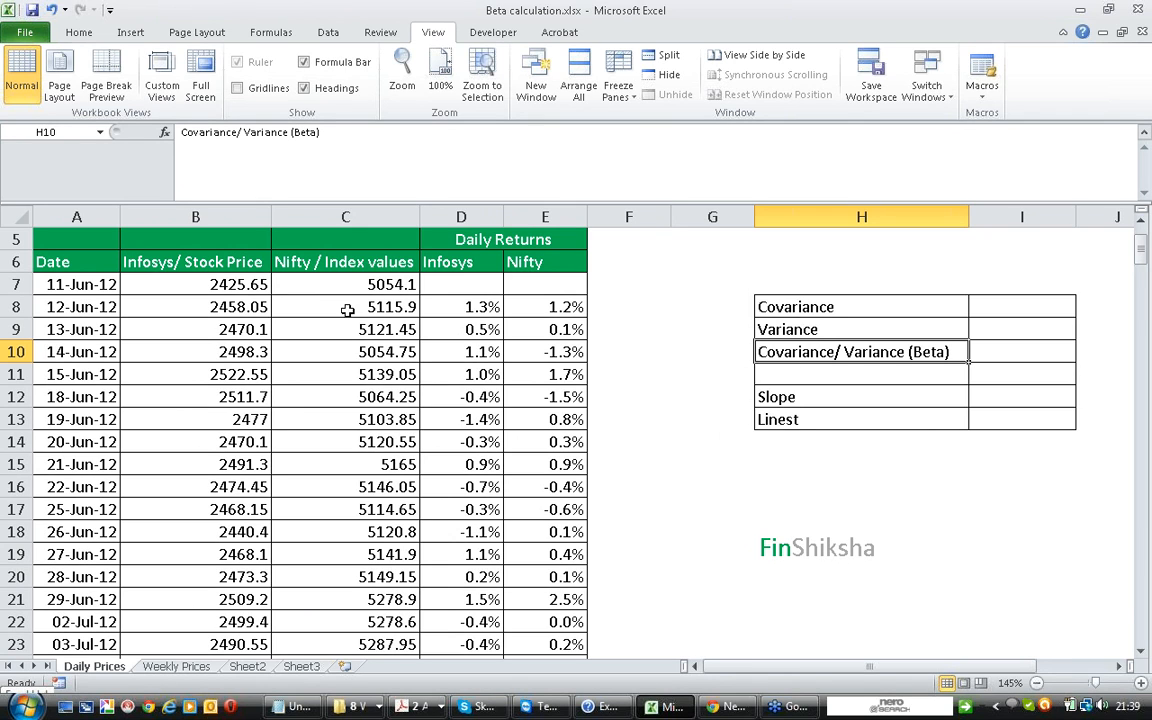
{"action": "left_click", "coordinate": [452, 216]}
{"action": "left_click", "coordinate": [537, 216]}
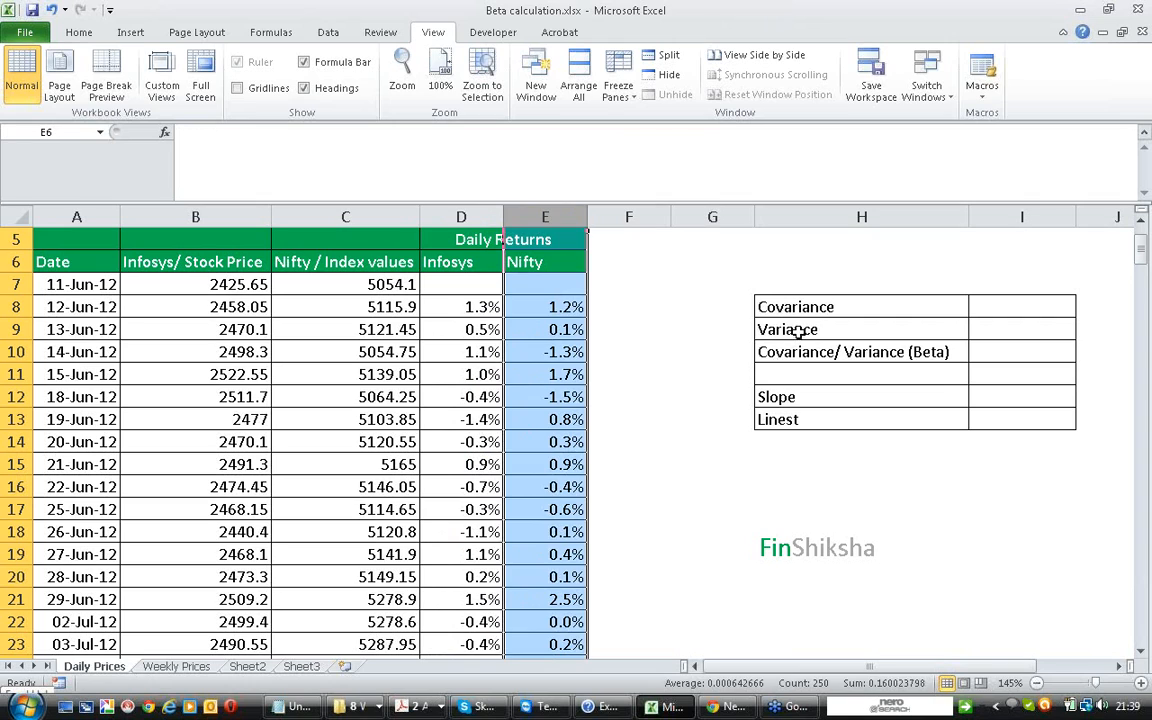
{"action": "left_click", "coordinate": [795, 332]}
{"action": "left_click", "coordinate": [556, 215]}
- Start a COVAR function in the Covariance cell I8 with the Nifty returns E8:E256 as Array1
{"action": "left_click", "coordinate": [978, 306]}
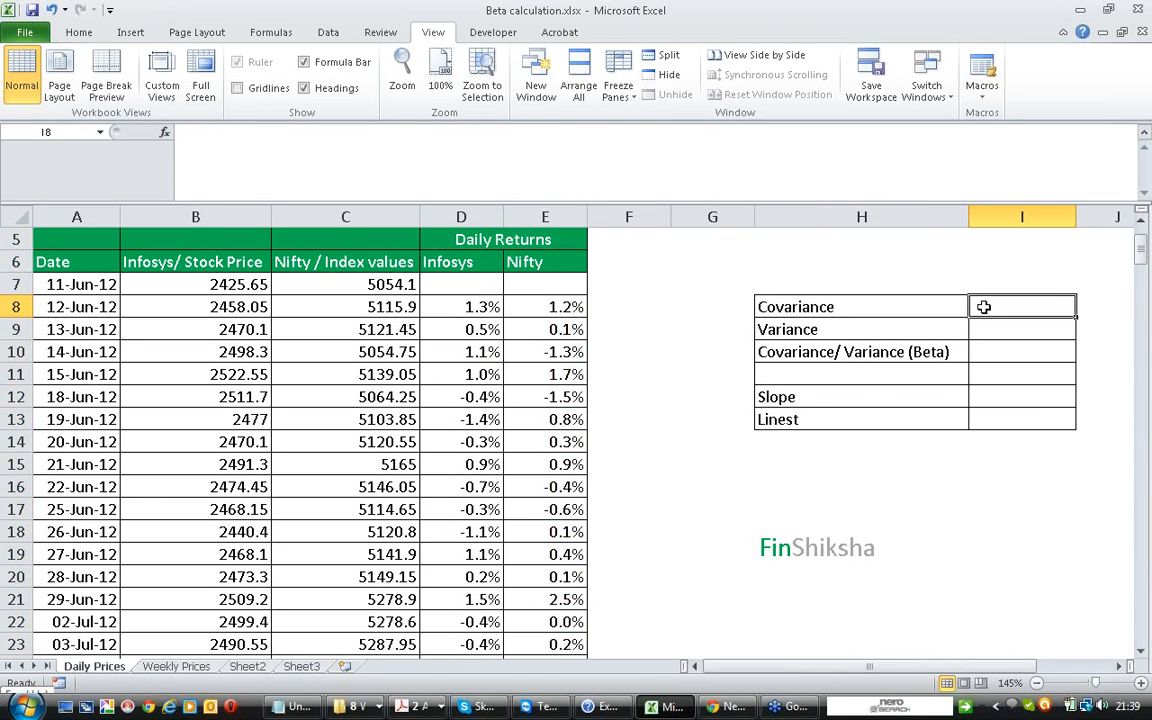
{"action": "type", "text": "=c"}
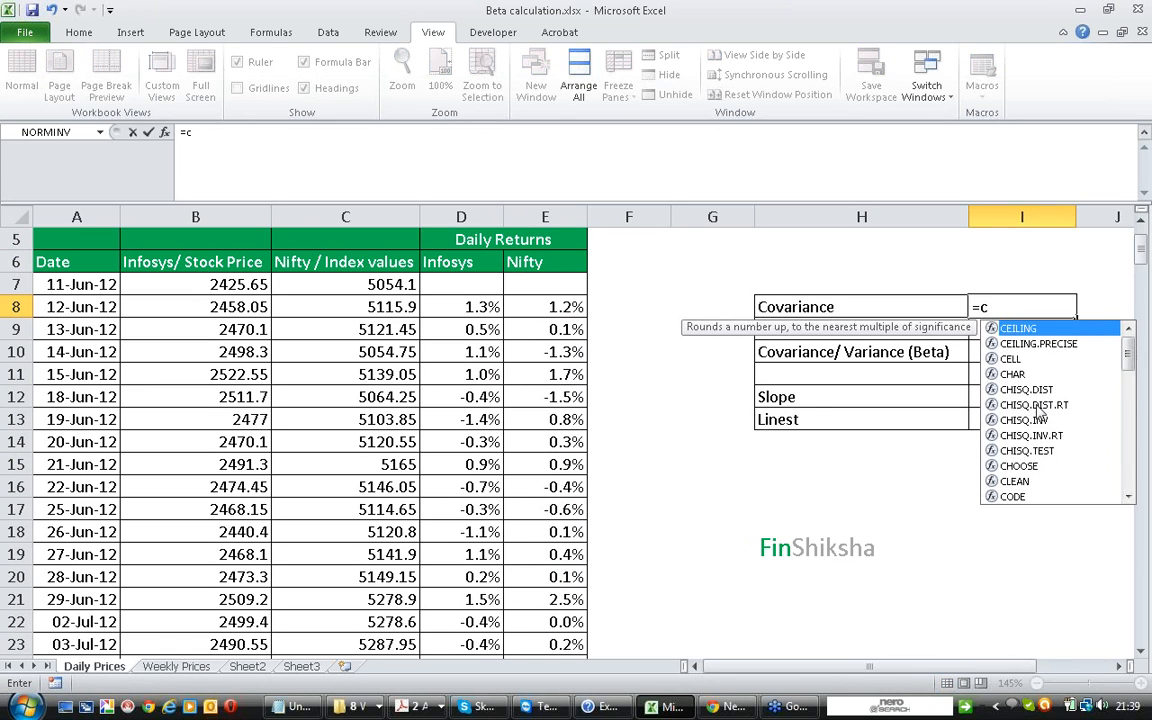
{"action": "type", "text": "ov"}
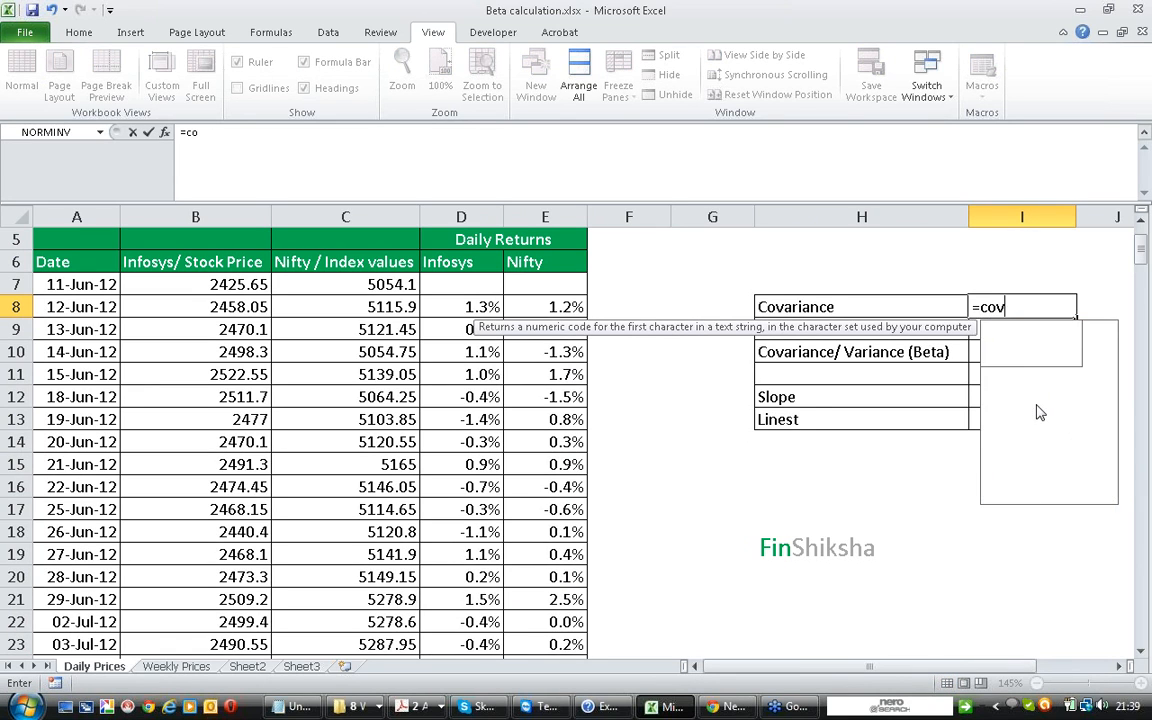
{"action": "type", "text": "a"}
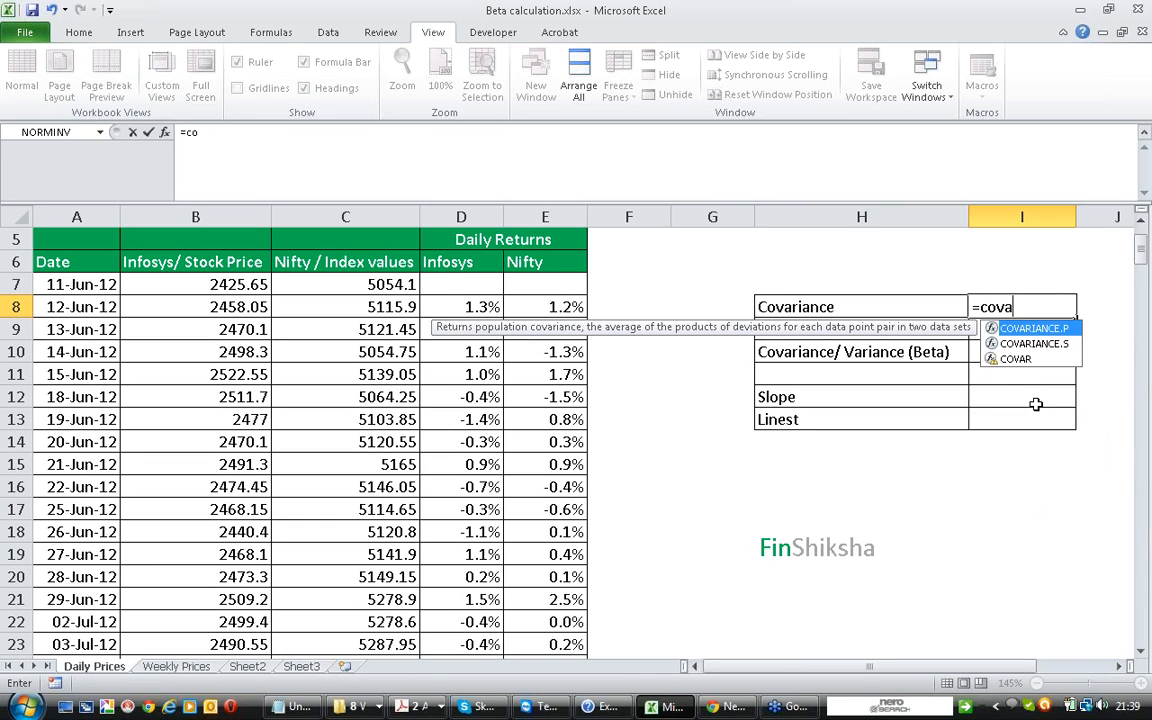
{"action": "type", "text": "r("}
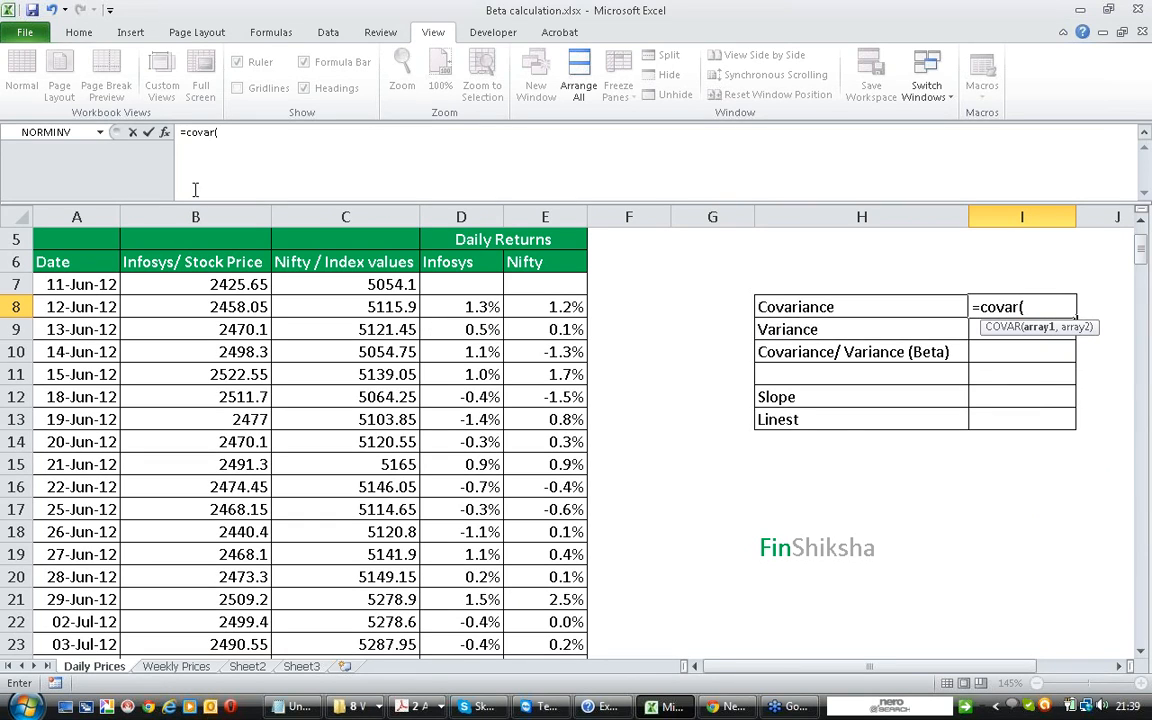
{"action": "left_click", "coordinate": [166, 135]}
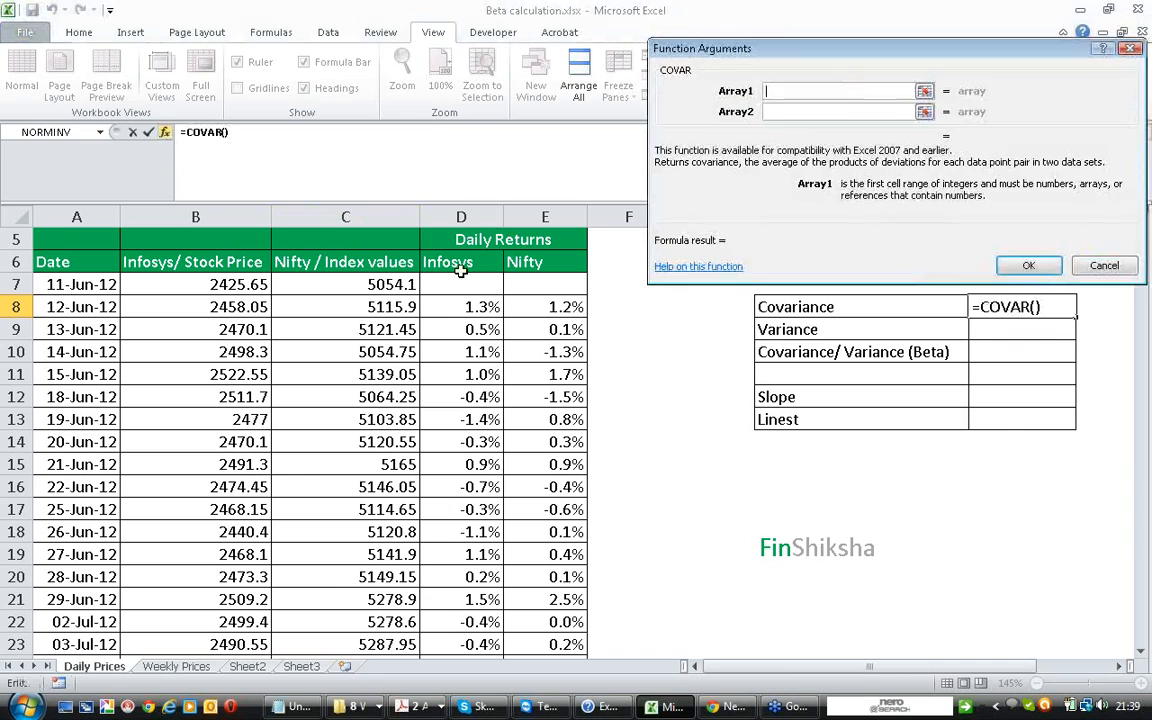
{"action": "left_click", "coordinate": [557, 307]}
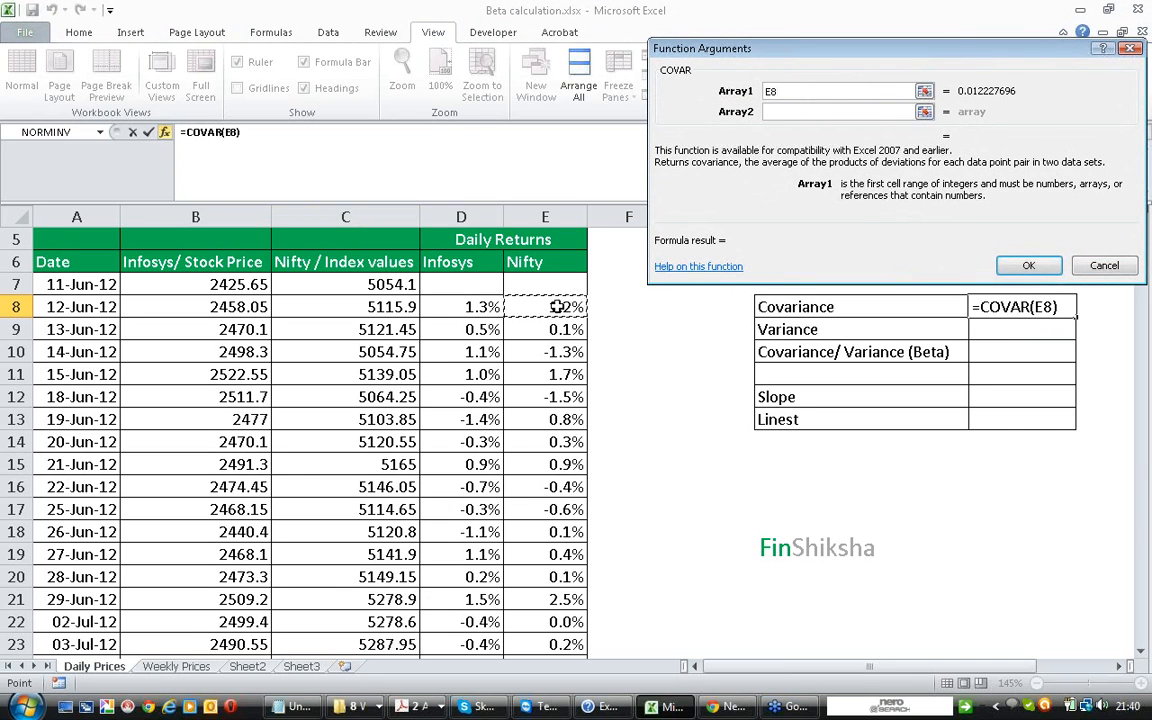
{"action": "key", "text": "ctrl+shift+Down"}
- Set the COVAR function's Array2 to the Infosys returns D8:D256 and complete the formula
{"action": "left_click", "coordinate": [818, 111]}
{"action": "left_click", "coordinate": [466, 370]}
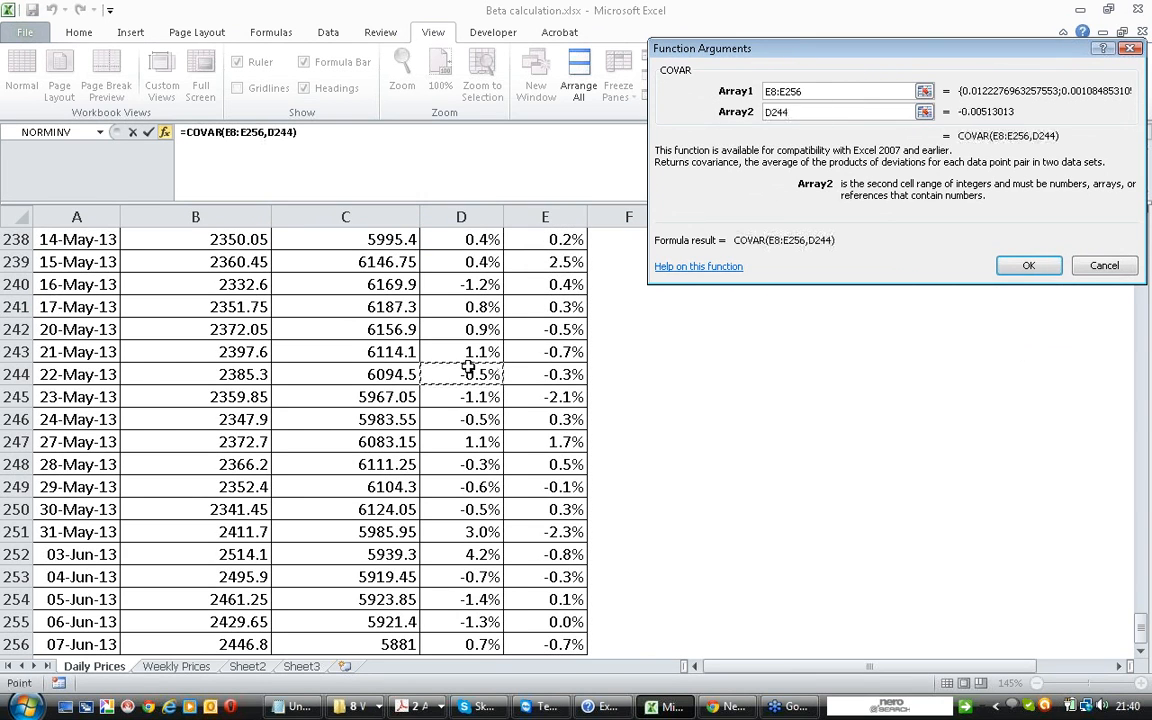
{"action": "key", "text": "ctrl+Up"}
{"action": "scroll", "coordinate": [468, 368], "scroll_direction": "up", "scroll_amount": 1}
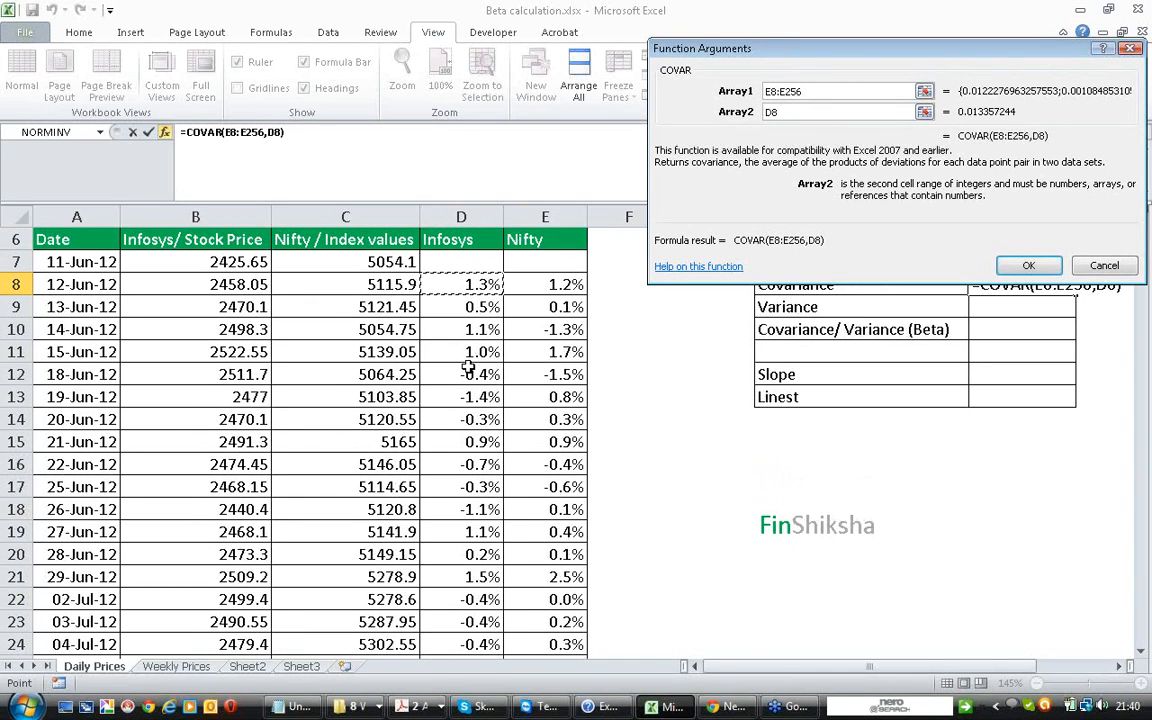
{"action": "key", "text": "ctrl+shift+Down"}
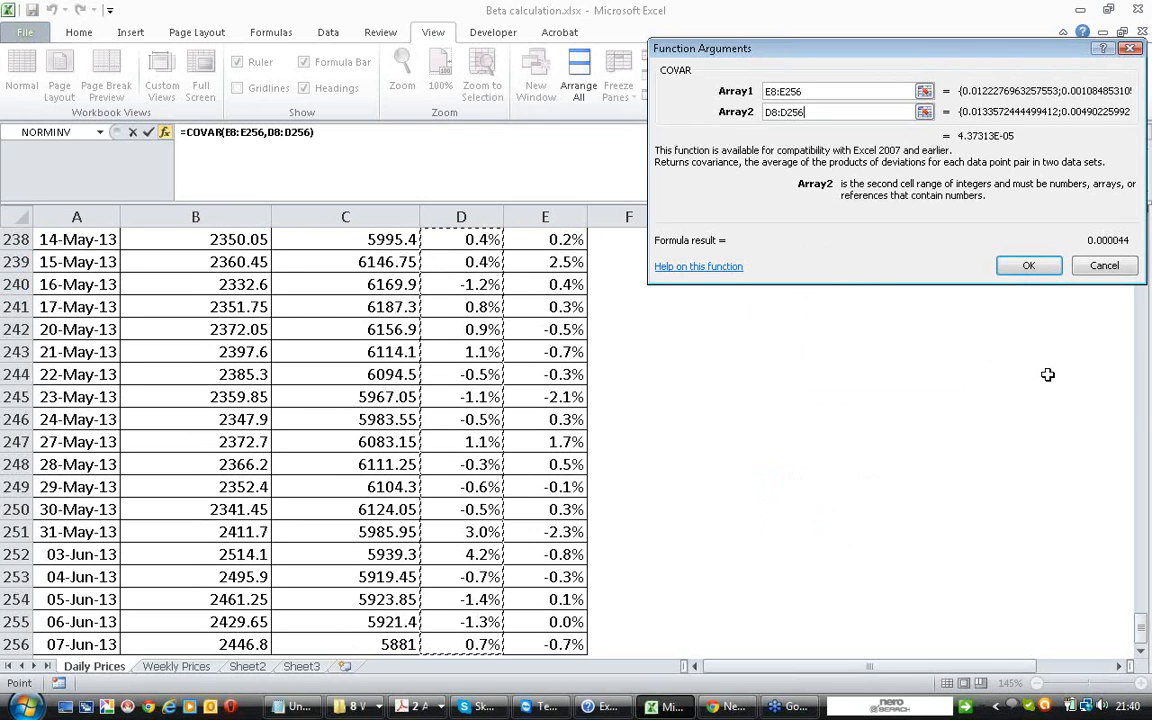
{"action": "left_click", "coordinate": [1028, 265]}
{"action": "scroll", "coordinate": [950, 425], "scroll_direction": "up", "scroll_amount": 2}
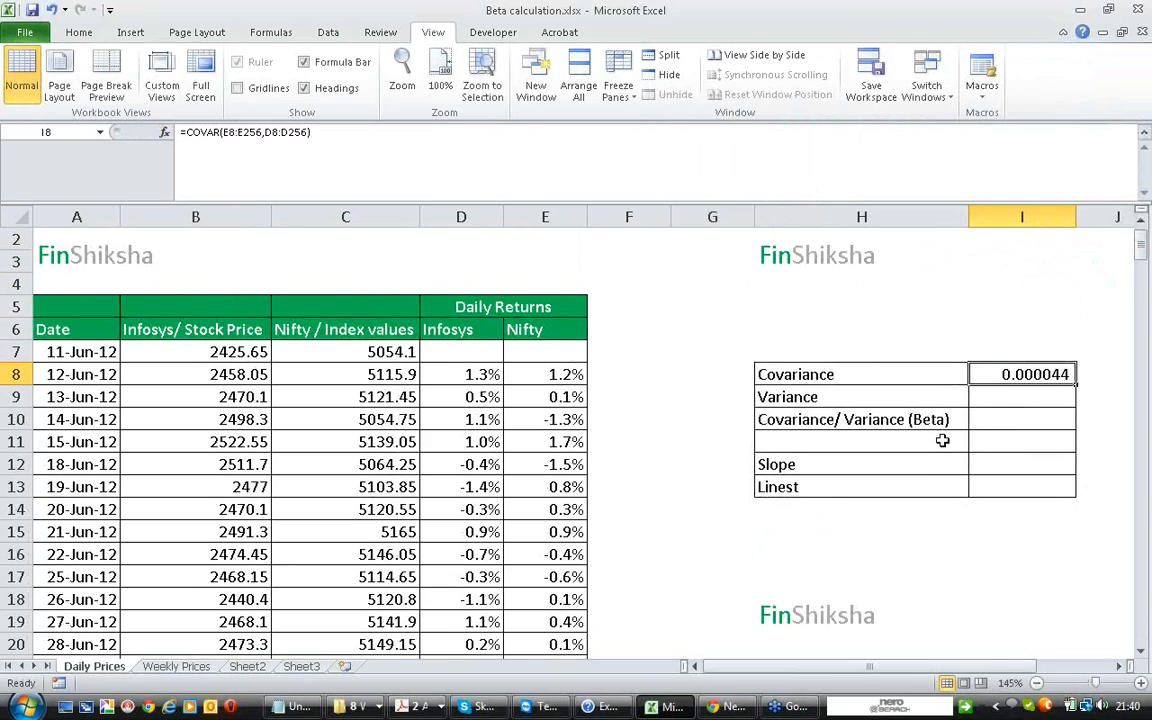
- Start a VARP function in the Variance cell I9
{"action": "key", "text": "Down"}
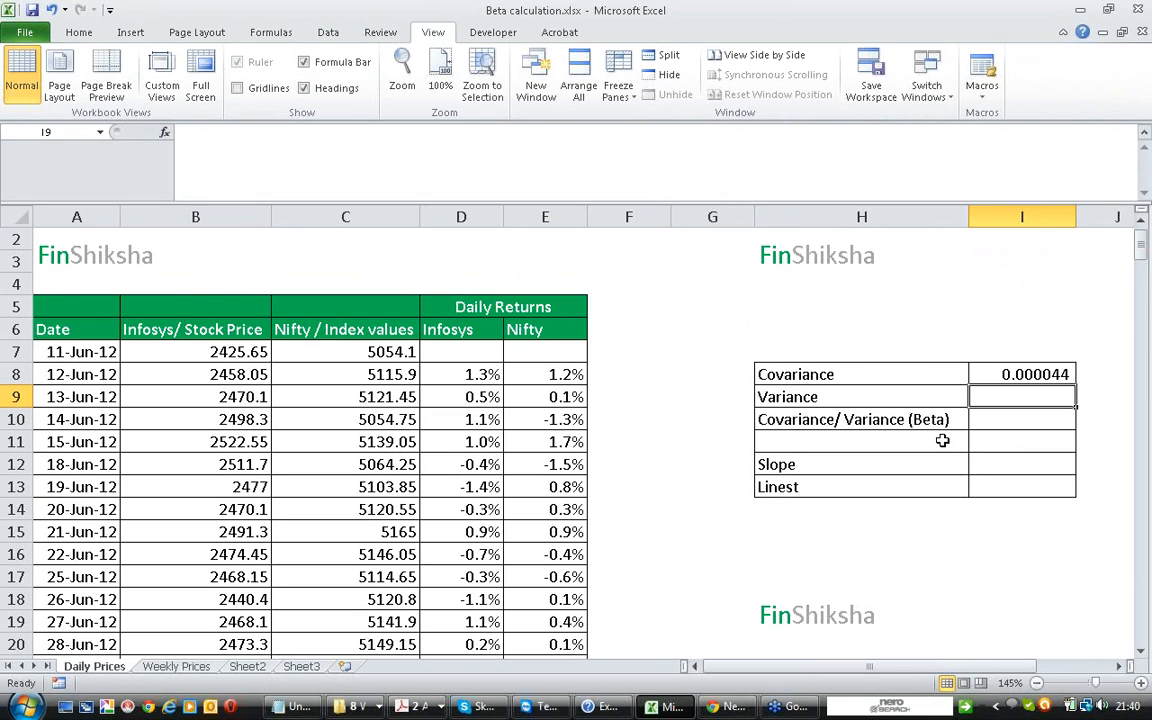
{"action": "type", "text": "="}
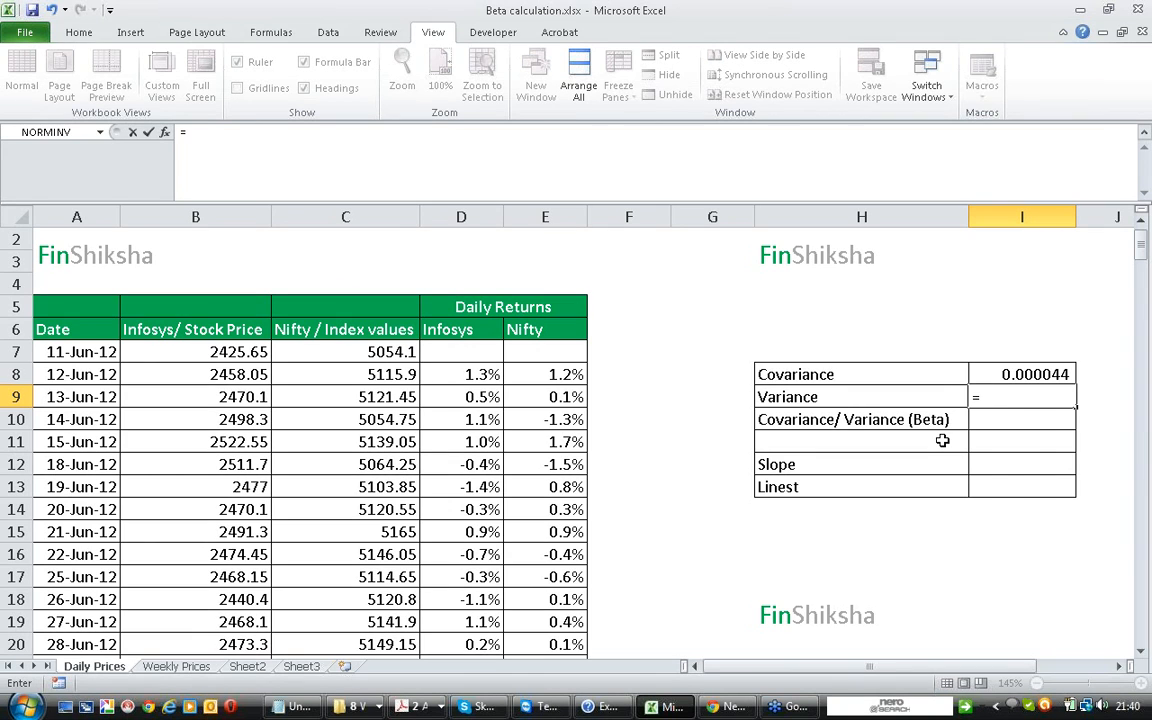
{"action": "type", "text": "var"}
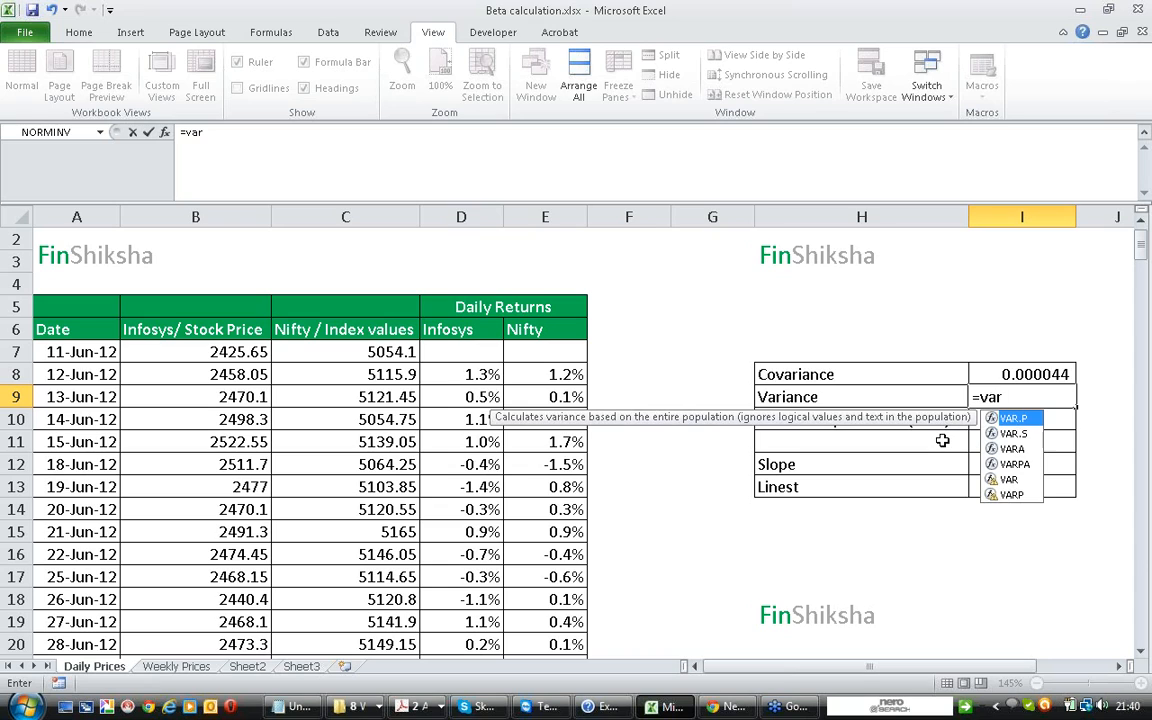
{"action": "left_click", "coordinate": [1012, 481]}
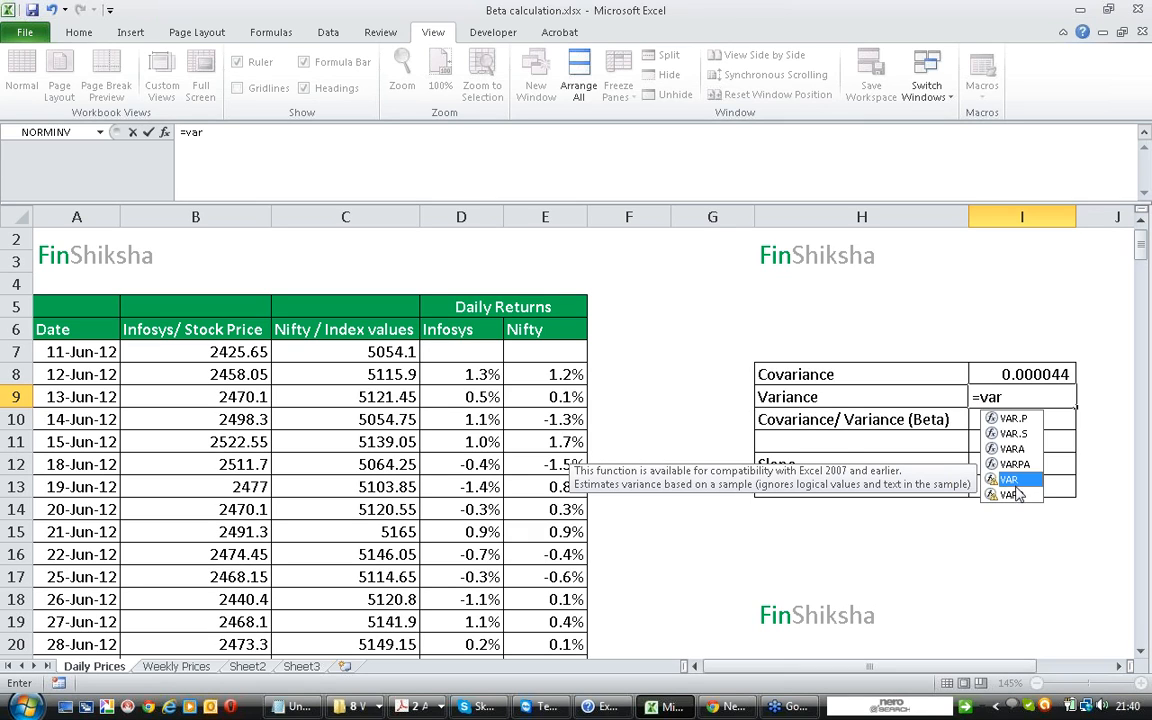
{"action": "left_click", "coordinate": [1028, 496]}
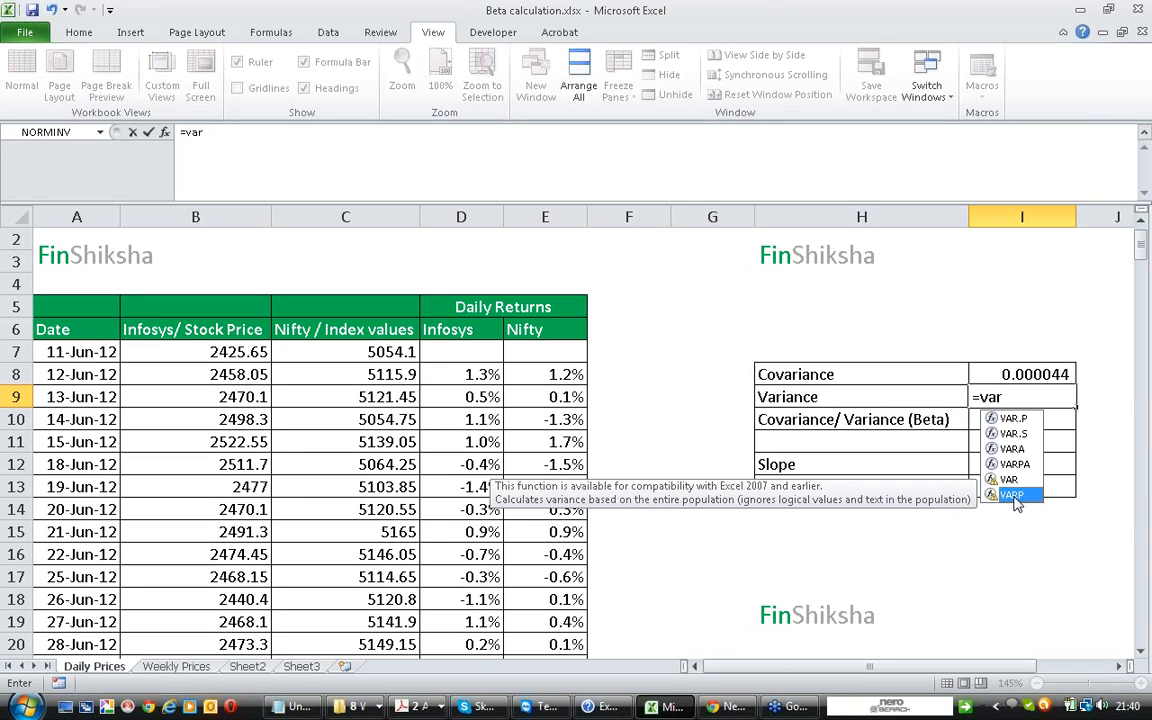
{"action": "double_click", "coordinate": [1012, 495]}
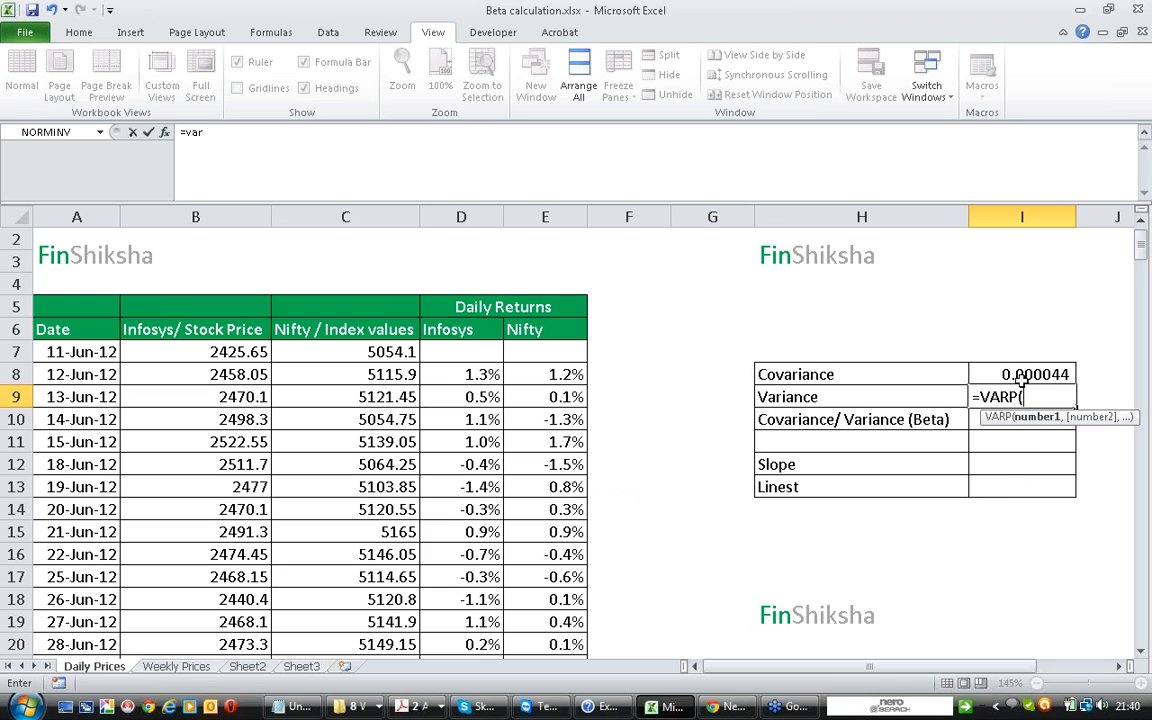
- Set VARP's Number1 argument to the Nifty returns E8:E256 and complete the formula
{"action": "left_click", "coordinate": [166, 134]}
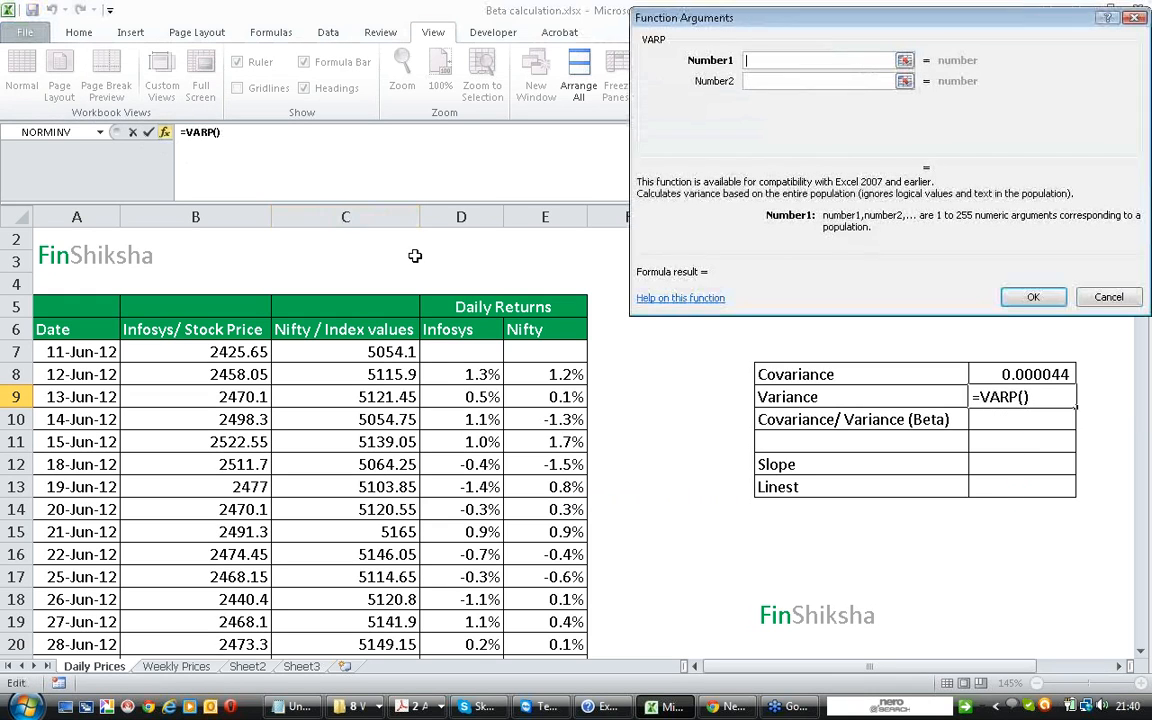
{"action": "left_click", "coordinate": [567, 379]}
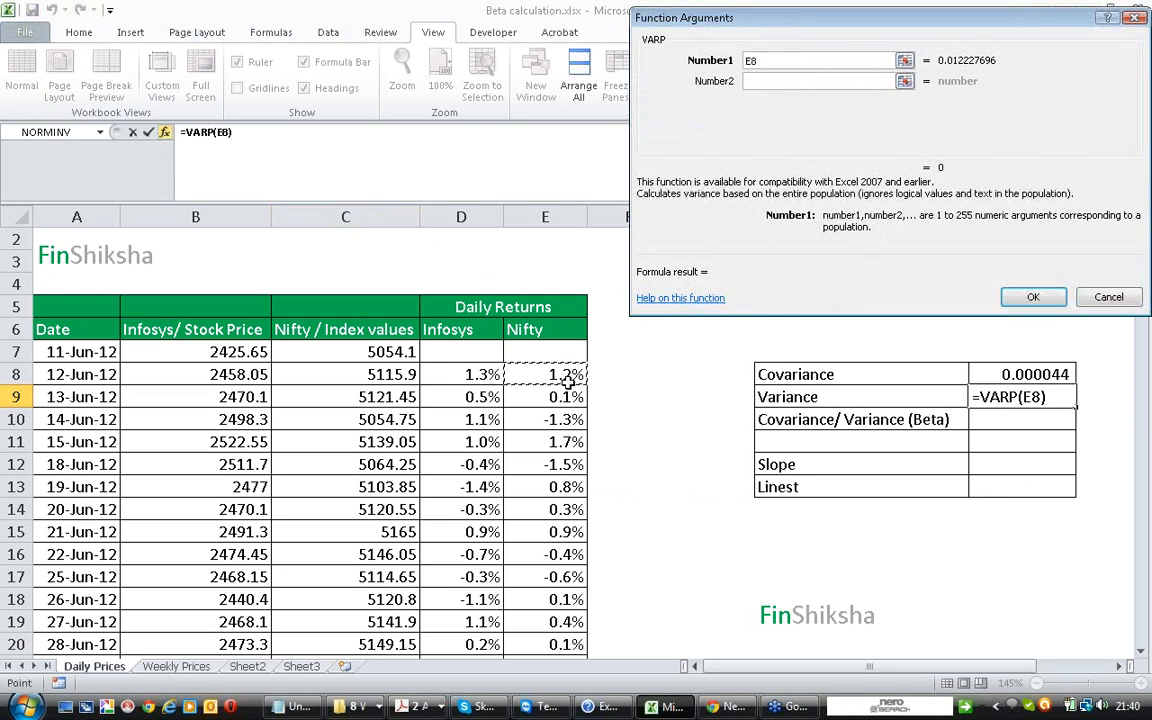
{"action": "key", "text": "ctrl+shift+Down"}
{"action": "key", "text": "Return"}
{"action": "scroll", "coordinate": [567, 380], "scroll_direction": "up", "scroll_amount": 1}
{"action": "key", "text": "Up"}
{"action": "key", "text": "Up"}
- Calculate beta in I10 by dividing the covariance in I8 by the variance in I9
{"action": "key", "text": "Down"}
{"action": "key", "text": "Down"}
{"action": "key", "text": "Down"}
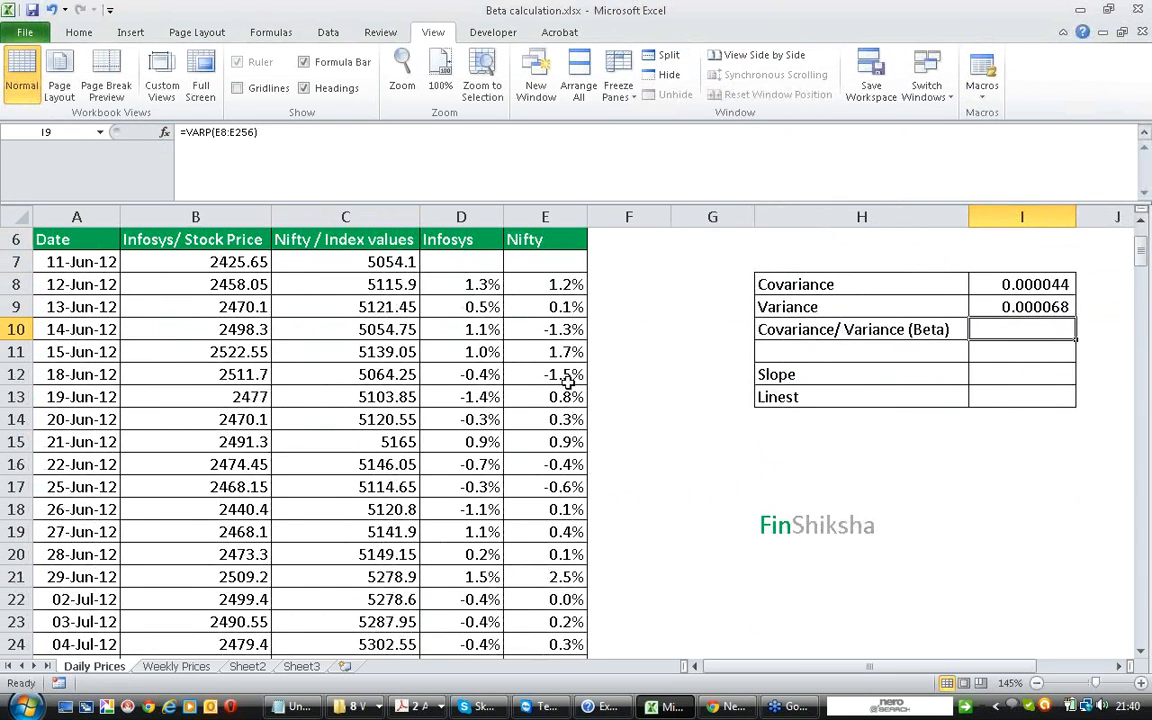
{"action": "type", "text": "="}
{"action": "key", "text": "Up"}
{"action": "key", "text": "Up"}
{"action": "type", "text": "/"}
{"action": "key", "text": "Return"}
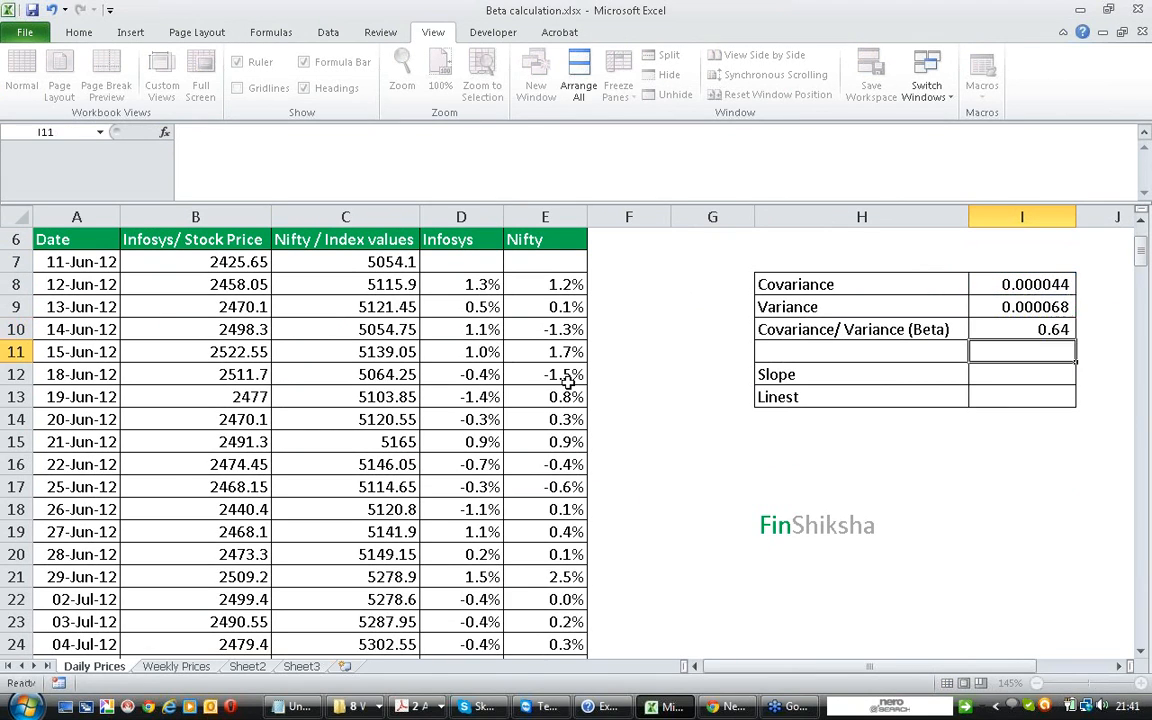
{"action": "key", "text": "Up"}
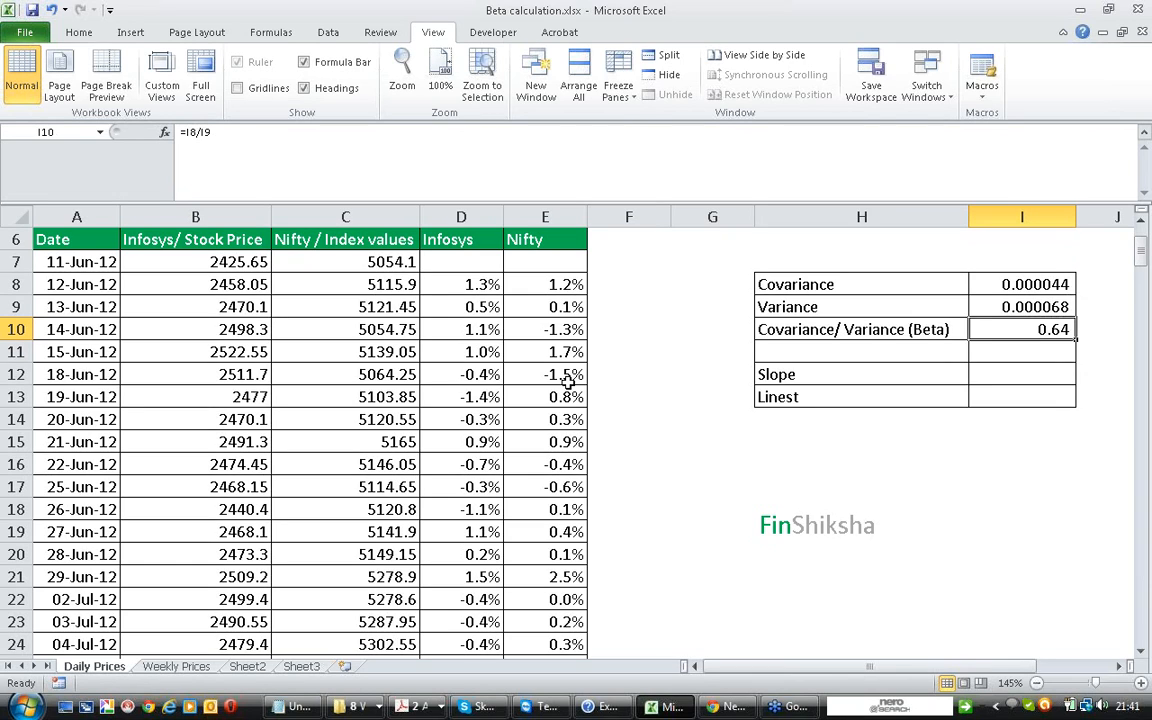
- Start a SLOPE function in the Slope cell I12 with the Infosys returns D8:D256 as Known_y's
{"action": "key", "text": "Down"}
{"action": "key", "text": "Down"}
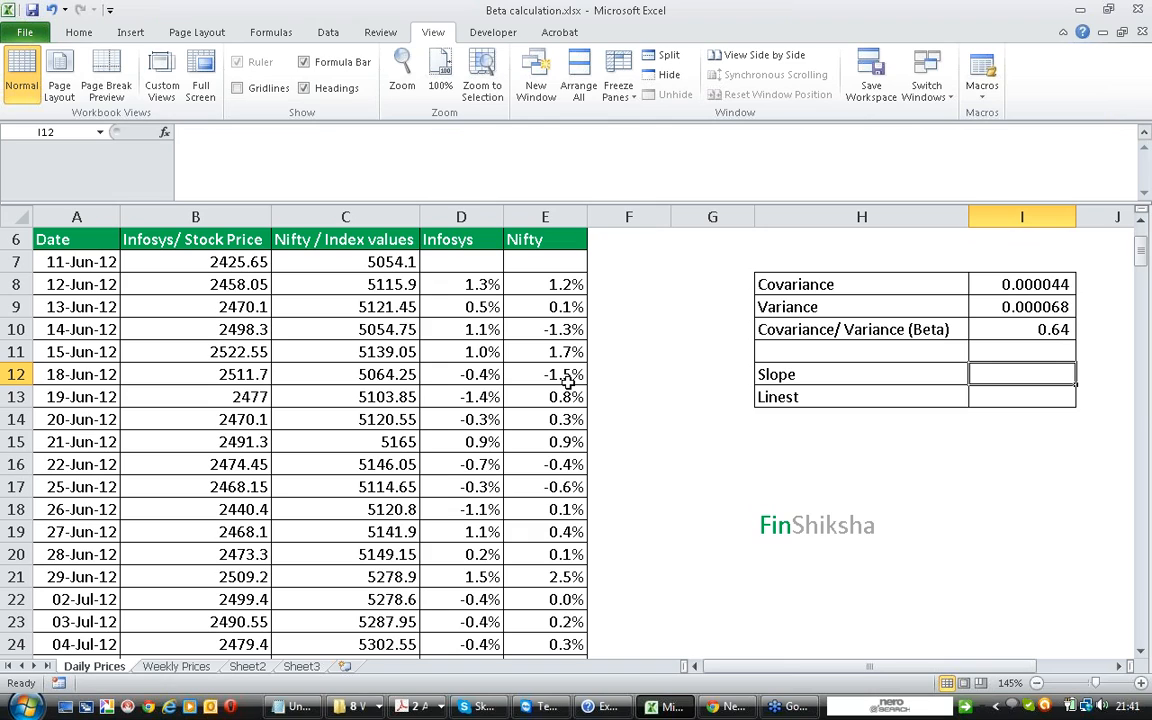
{"action": "type", "text": "="}
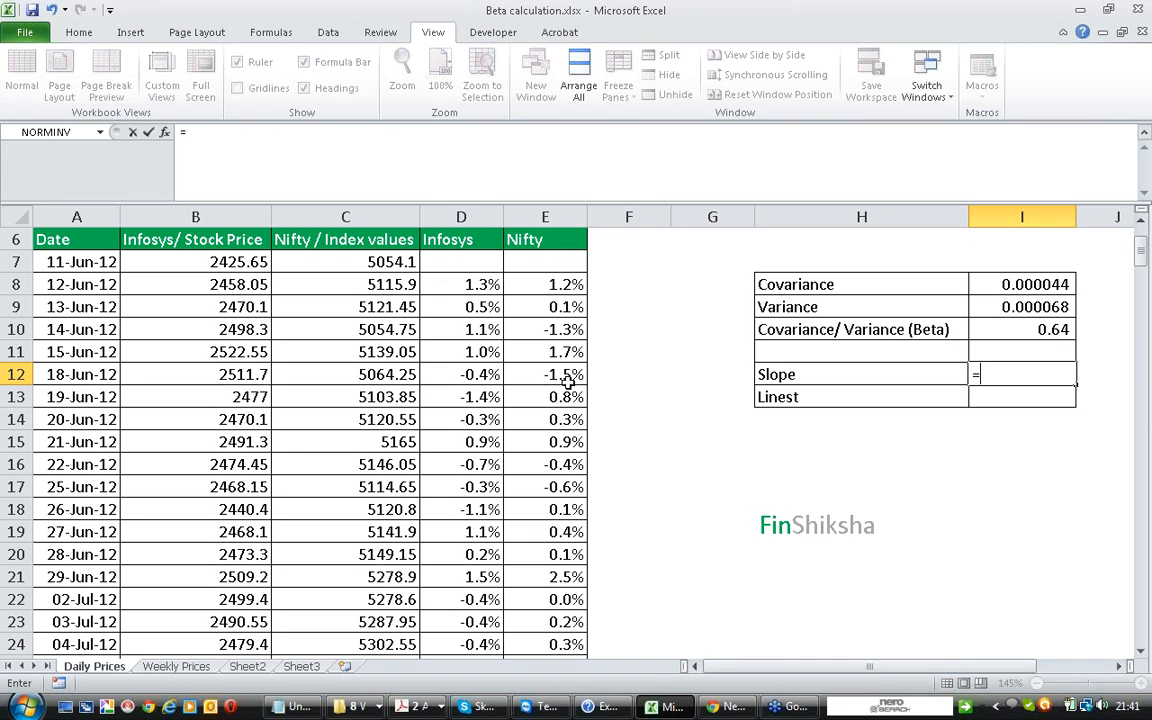
{"action": "type", "text": "slope"}
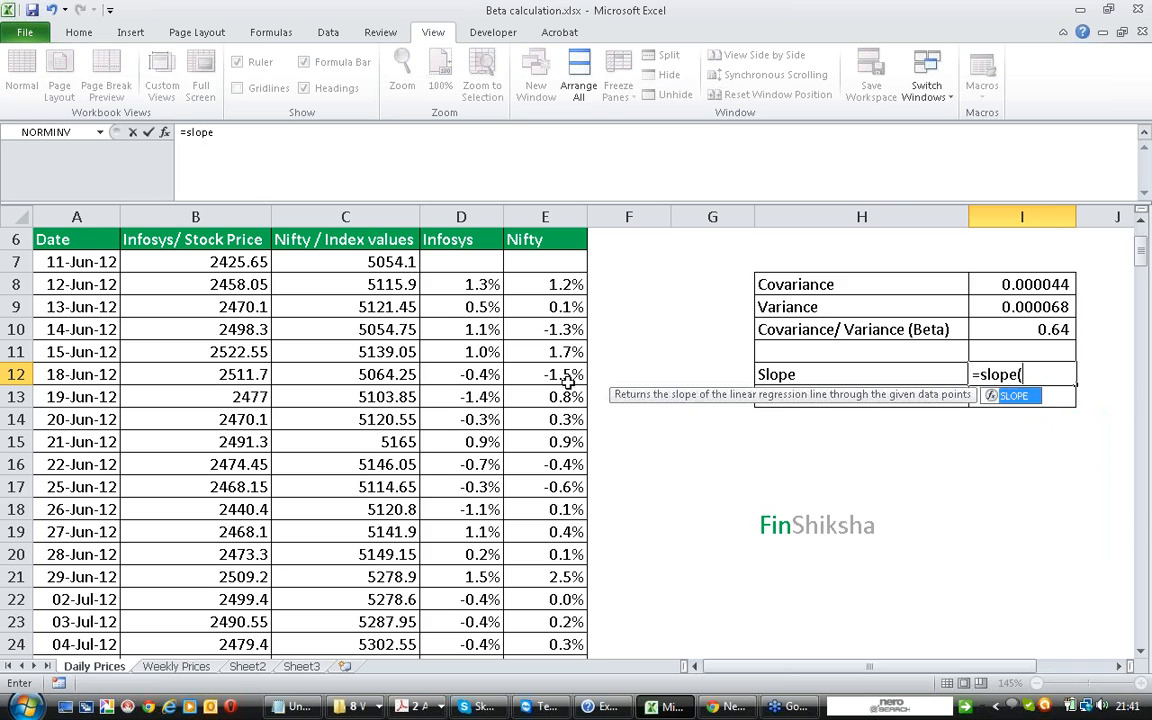
{"action": "type", "text": "("}
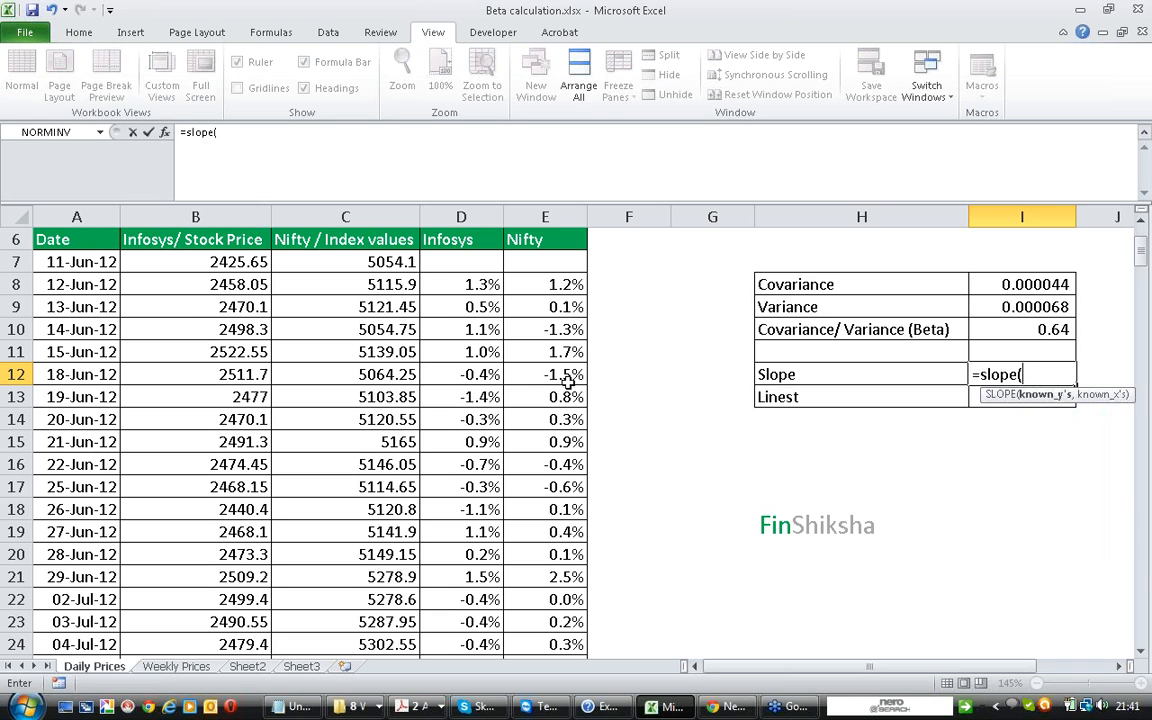
{"action": "left_click", "coordinate": [165, 134]}
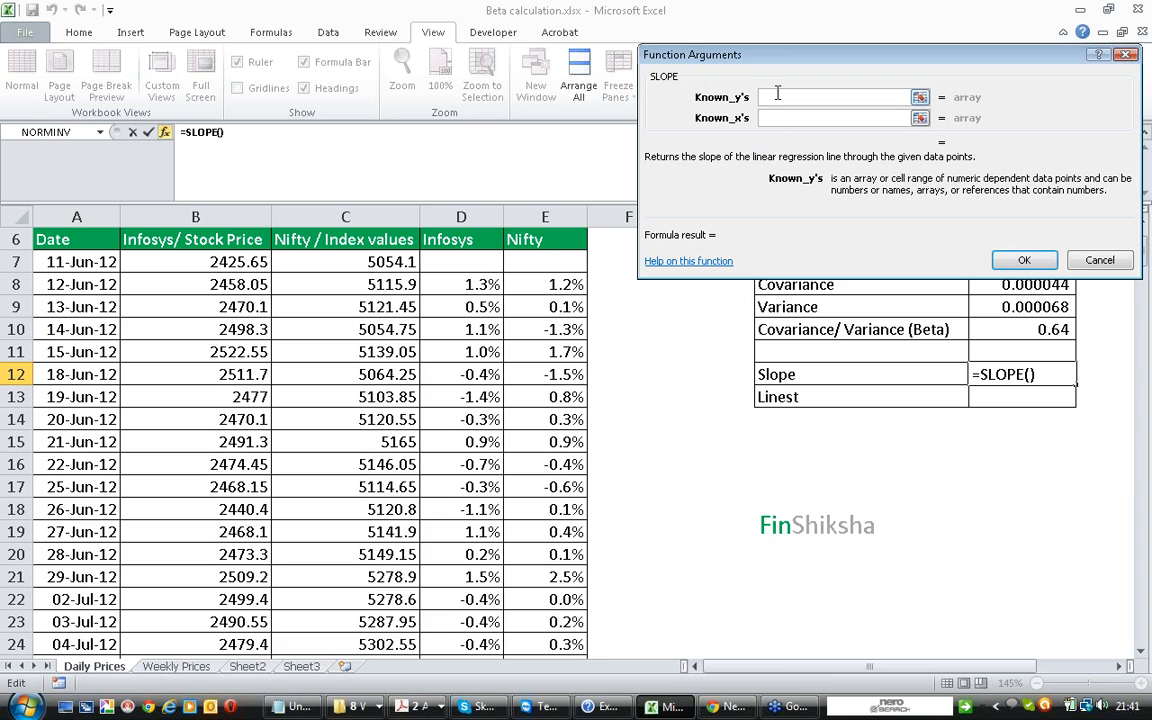
{"action": "left_click", "coordinate": [484, 284]}
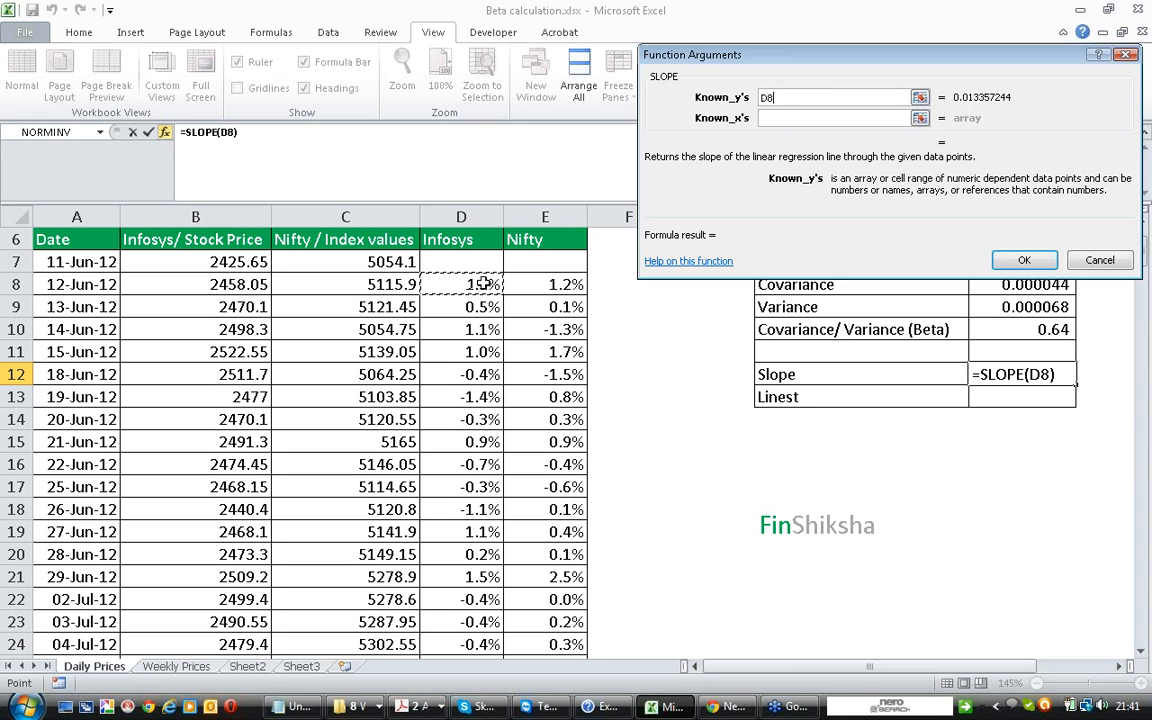
{"action": "key", "text": "ctrl+shift+Down"}
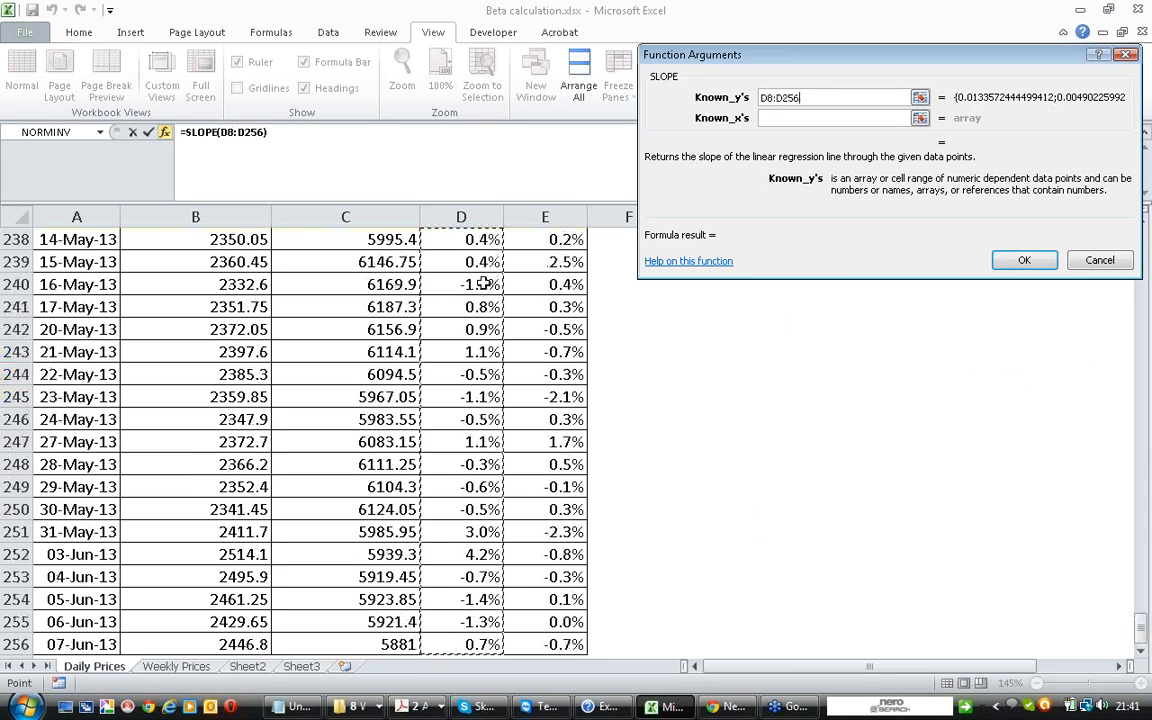
- Set the SLOPE function's Known_x's to the Nifty returns E8:E256 and complete the formula
{"action": "left_click", "coordinate": [770, 118]}
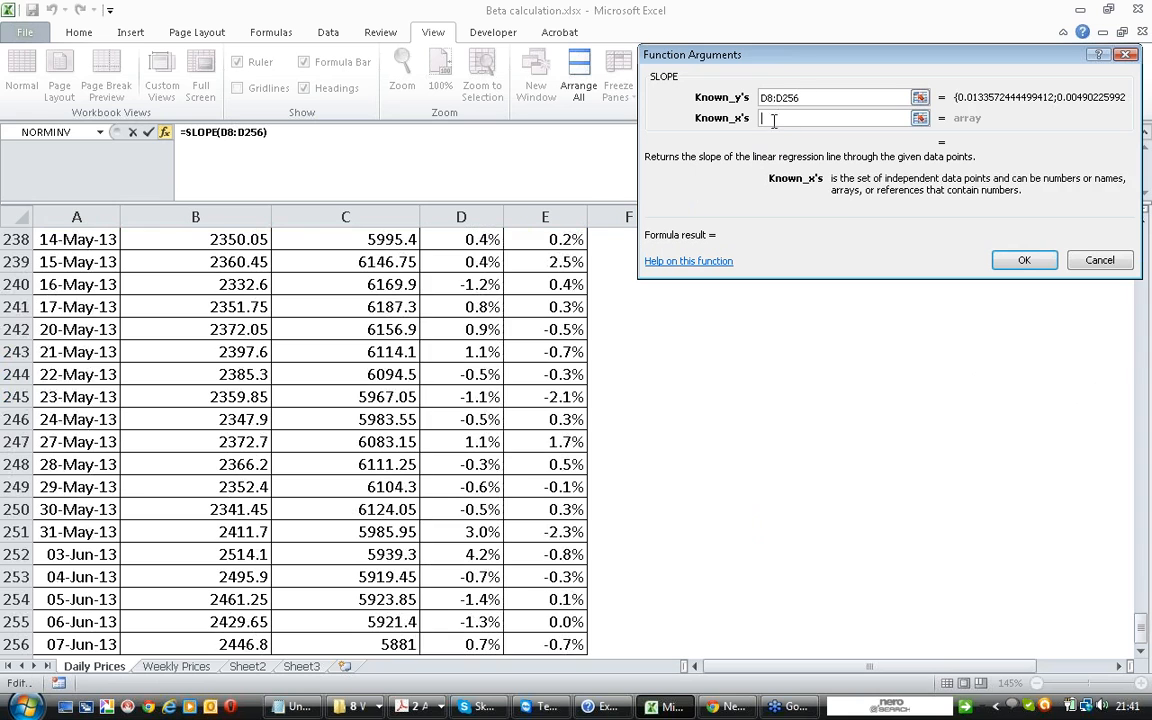
{"action": "left_click", "coordinate": [567, 285]}
{"action": "key", "text": "ctrl+Up"}
{"action": "key", "text": "ctrl+Up"}
{"action": "key", "text": "Down"}
{"action": "key", "text": "Down"}
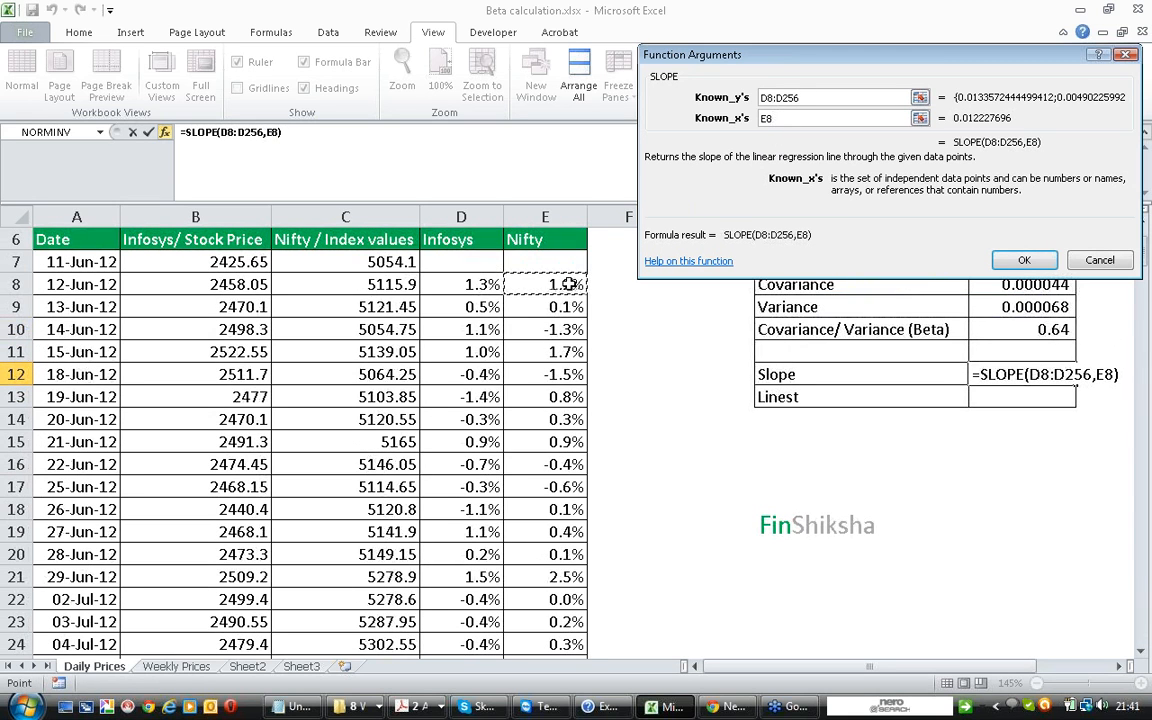
{"action": "key", "text": "ctrl+shift+Down"}
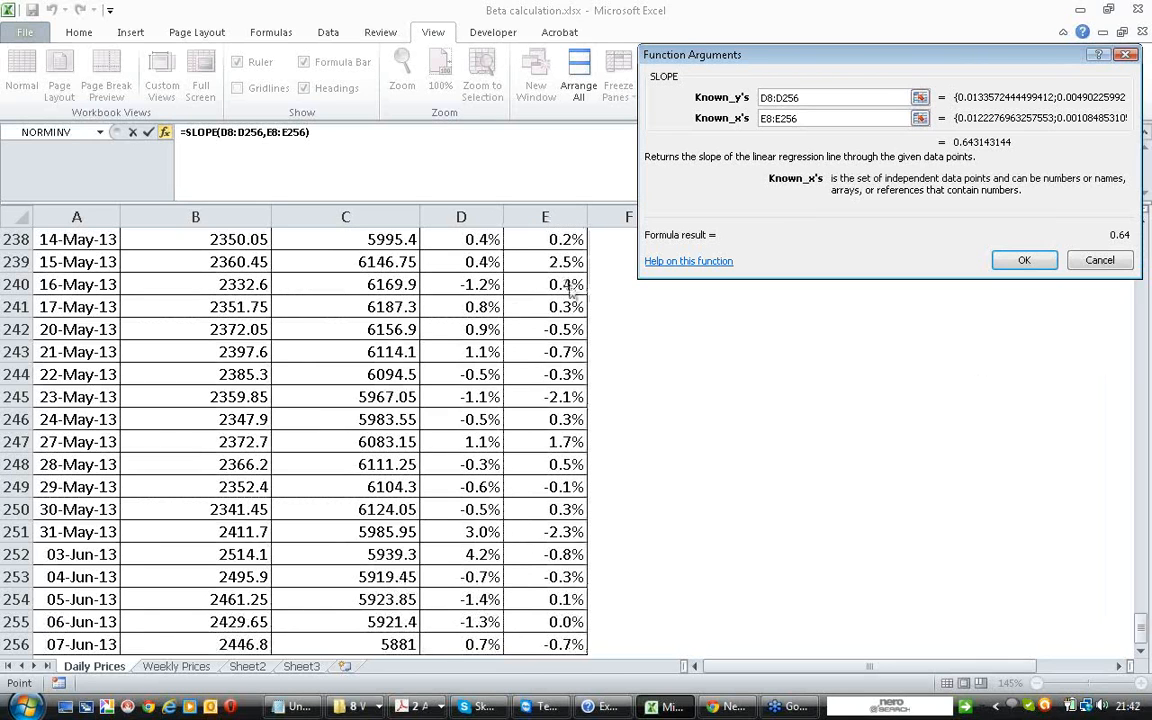
{"action": "key", "text": "Return"}
{"action": "key", "text": "Up"}
{"action": "key", "text": "Up"}
{"action": "key", "text": "Up"}
{"action": "key", "text": "Down"}
{"action": "key", "text": "Down"}
{"action": "key", "text": "Down"}
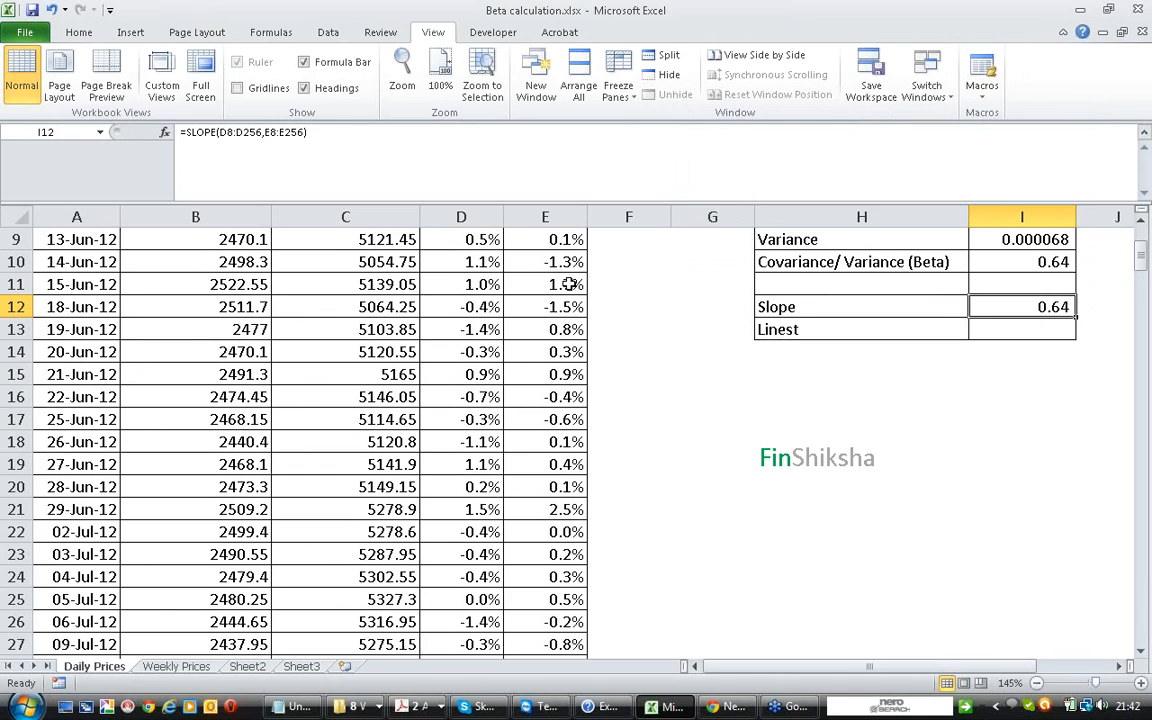
- Start a LINEST function in the Linest cell I13 with the Infosys returns D8:D256 as Known_y's
{"action": "key", "text": "Down"}
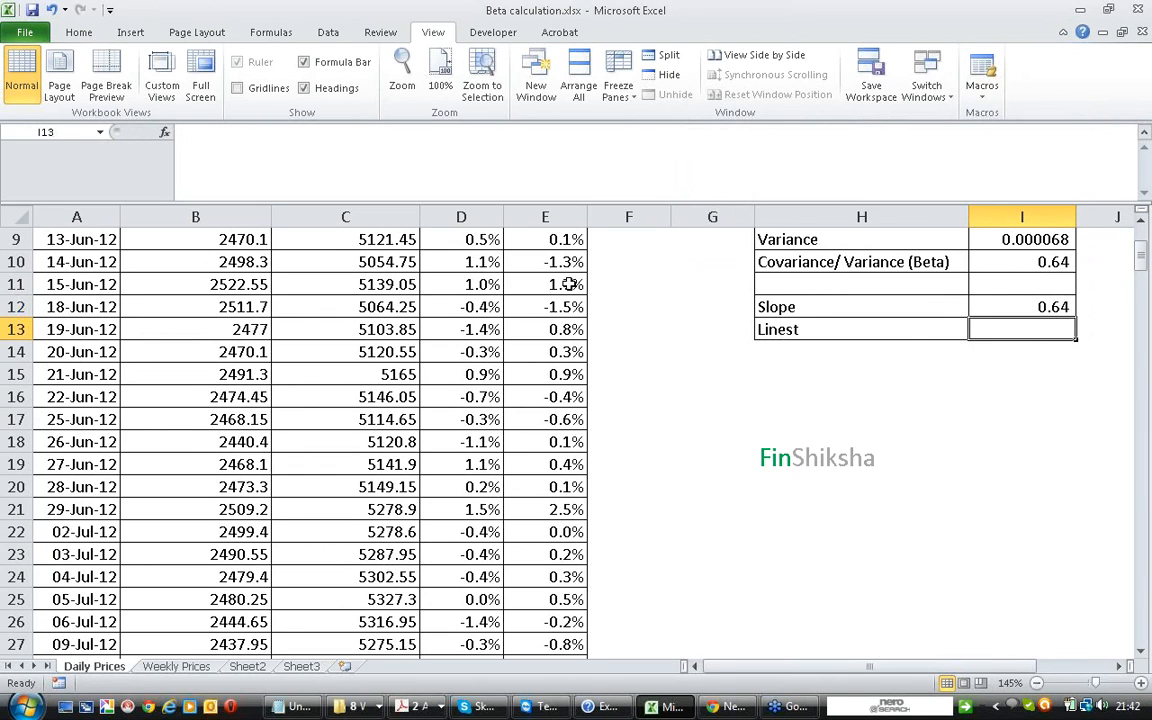
{"action": "scroll", "coordinate": [568, 284], "scroll_direction": "up", "scroll_amount": 1}
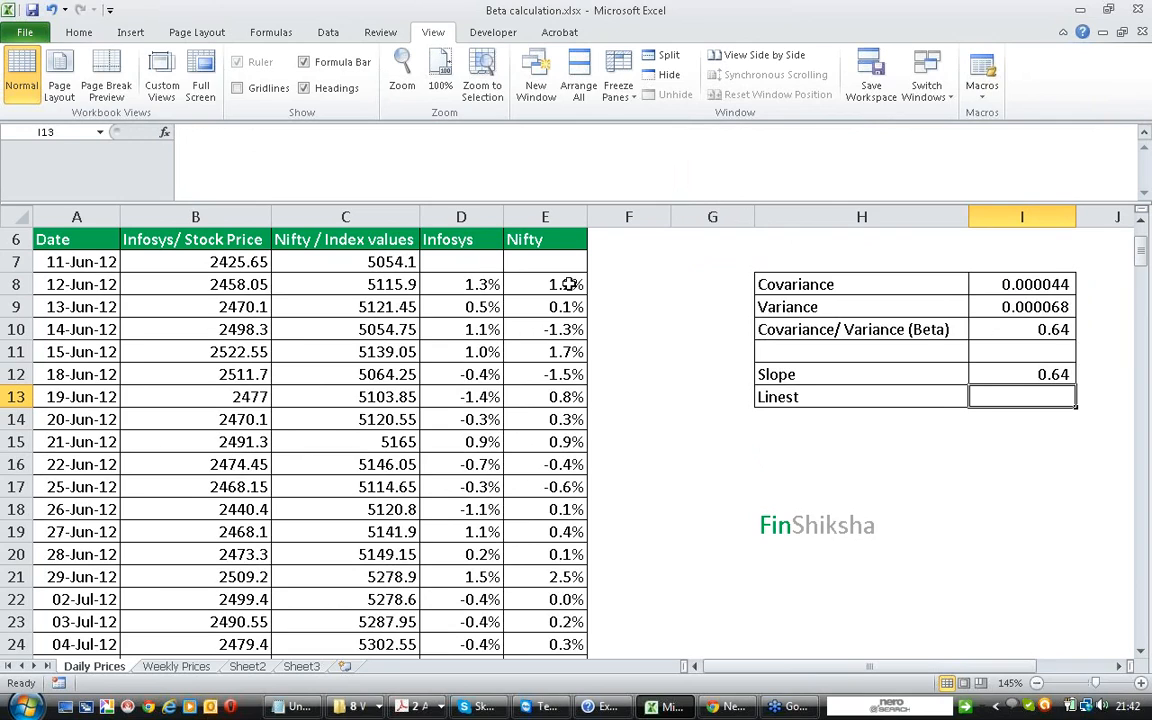
{"action": "type", "text": "=linest("}
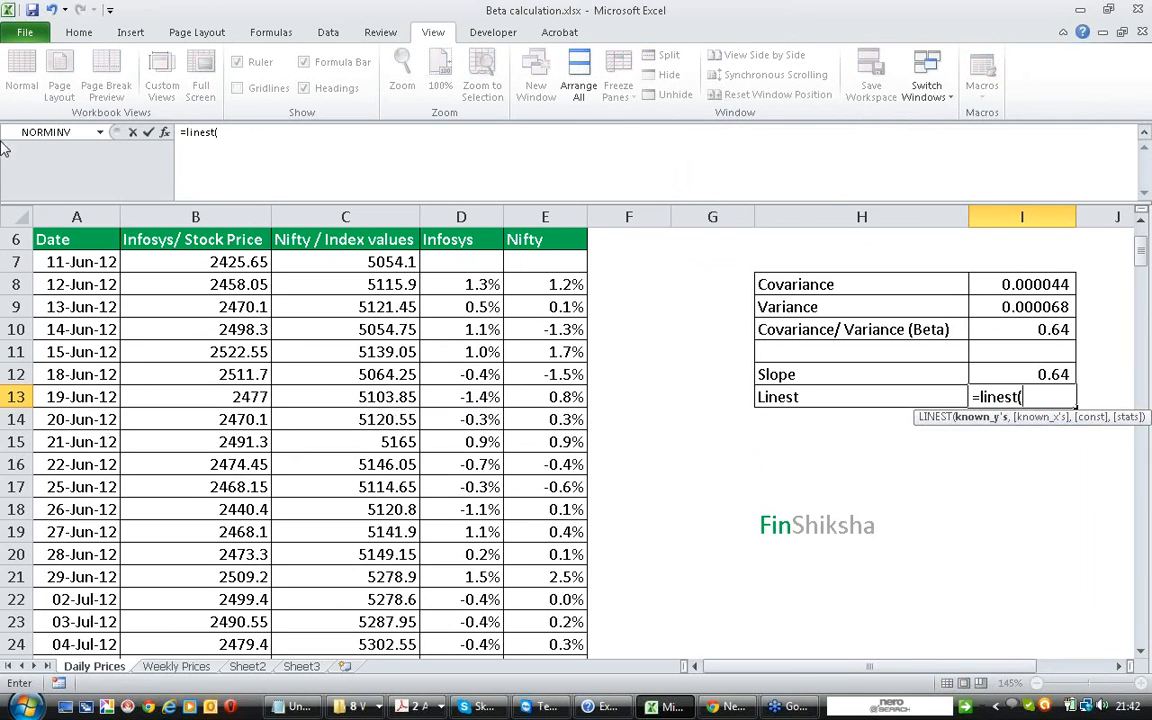
{"action": "left_click", "coordinate": [164, 133]}
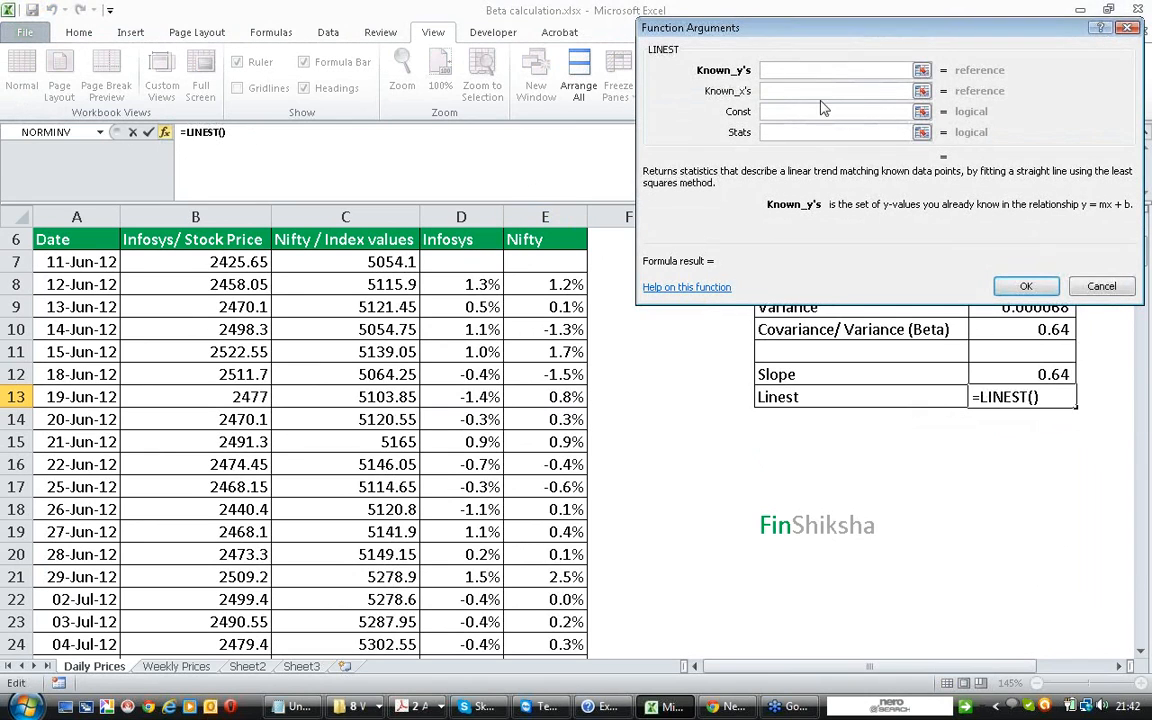
{"action": "left_click", "coordinate": [508, 285]}
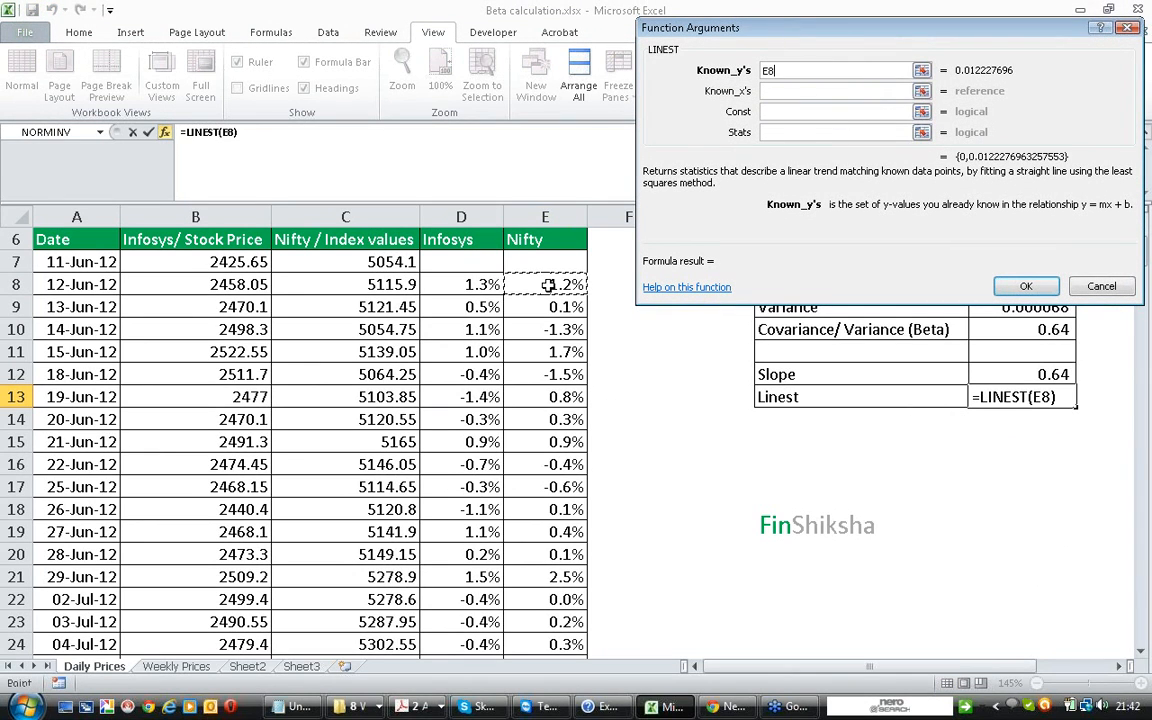
{"action": "left_click", "coordinate": [490, 287]}
{"action": "key", "text": "ctrl+shift+Down"}
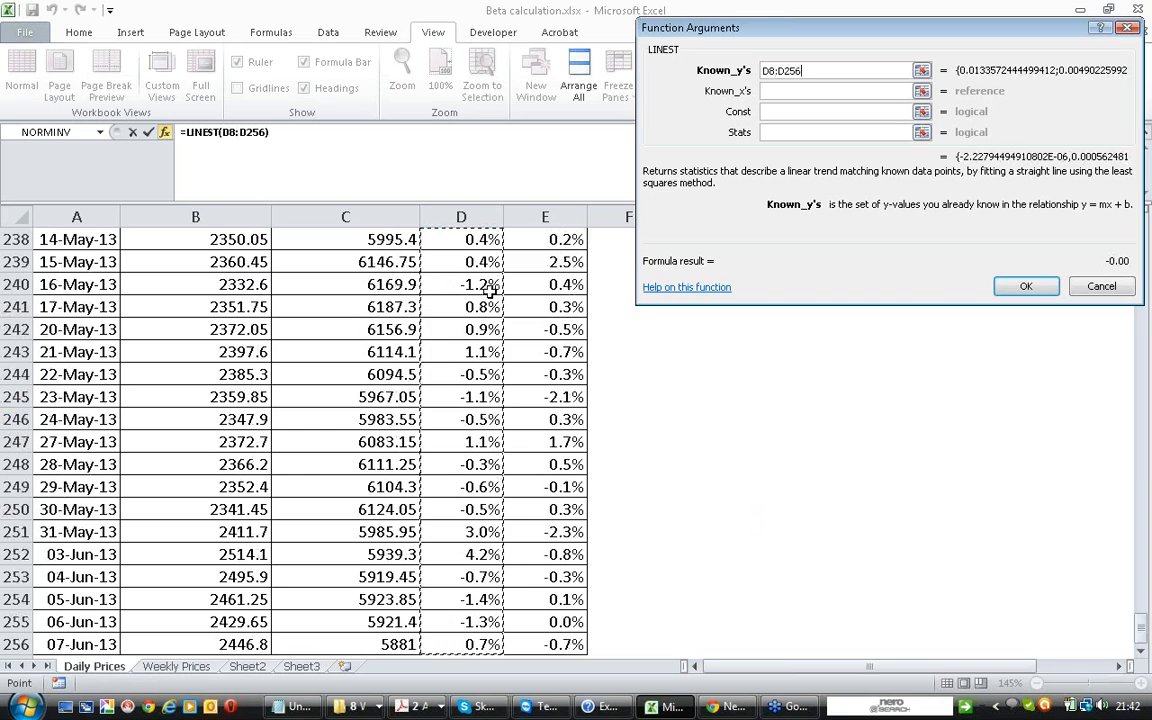
- Set the LINEST function's Known_x's to the Nifty returns E8:E256 and complete the formula
{"action": "left_click", "coordinate": [842, 91]}
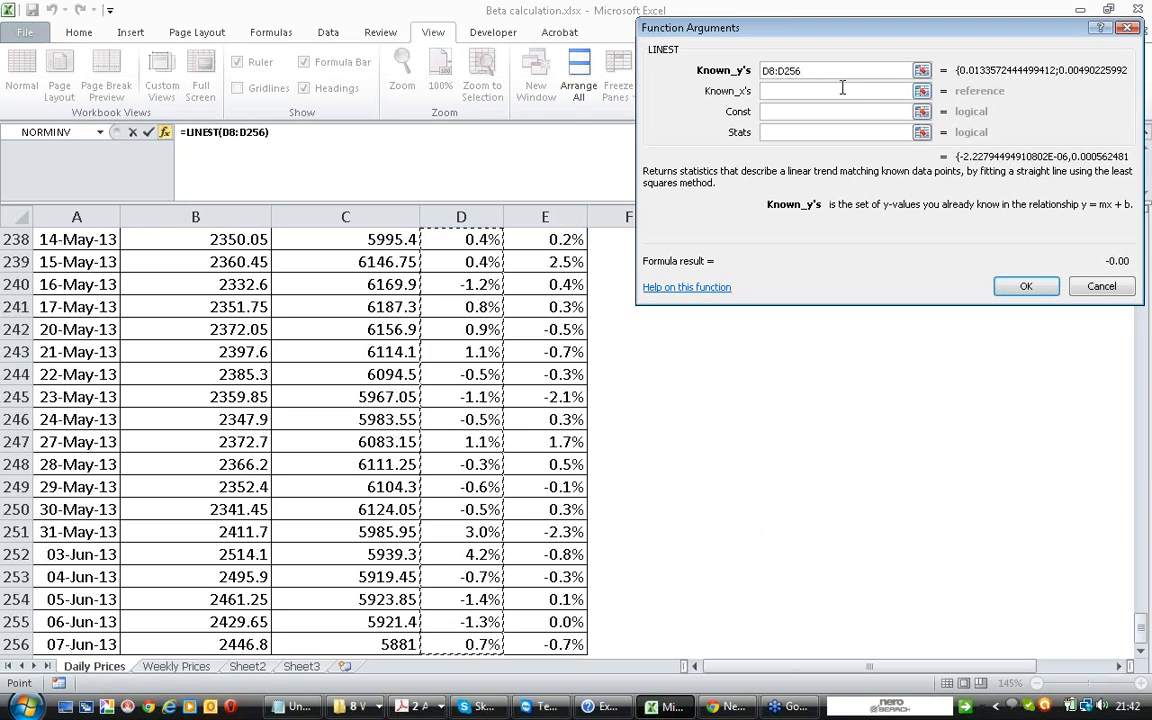
{"action": "left_click", "coordinate": [553, 306]}
{"action": "key", "text": "ctrl+Up"}
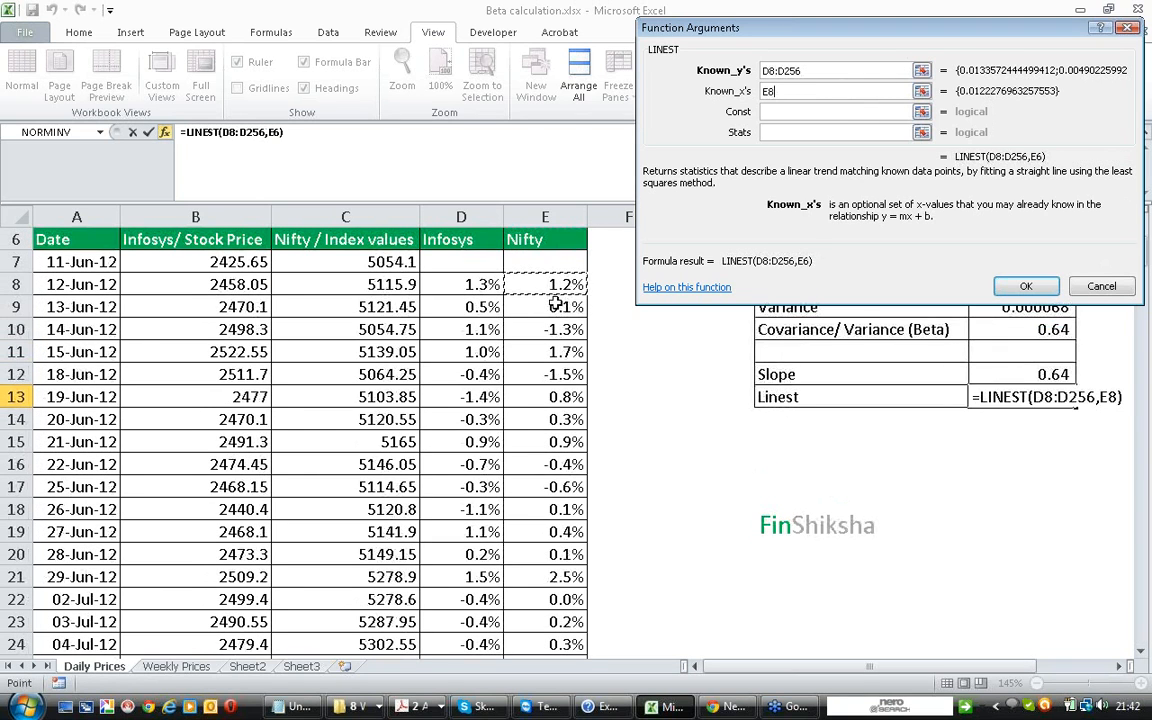
{"action": "key", "text": "ctrl+shift+Down"}
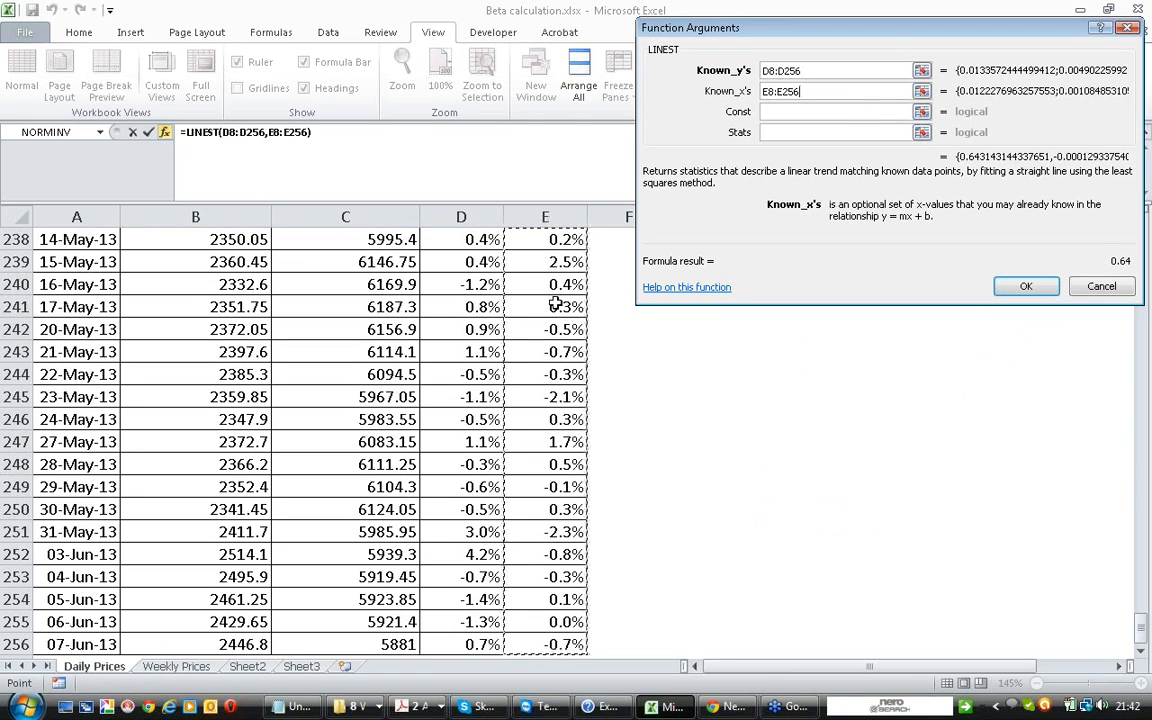
{"action": "key", "text": "Return"}
{"action": "key", "text": "Up"}
{"action": "key", "text": "Up"}
{"action": "key", "text": "Up"}
{"action": "key", "text": "Up"}
{"action": "key", "text": "Up"}
{"action": "key", "text": "Down"}
{"action": "key", "text": "Down"}
{"action": "key", "text": "Down"}
{"action": "key", "text": "Down"}
{"action": "key", "text": "Down"}
{"action": "scroll", "coordinate": [556, 304], "scroll_direction": "up", "scroll_amount": 3}
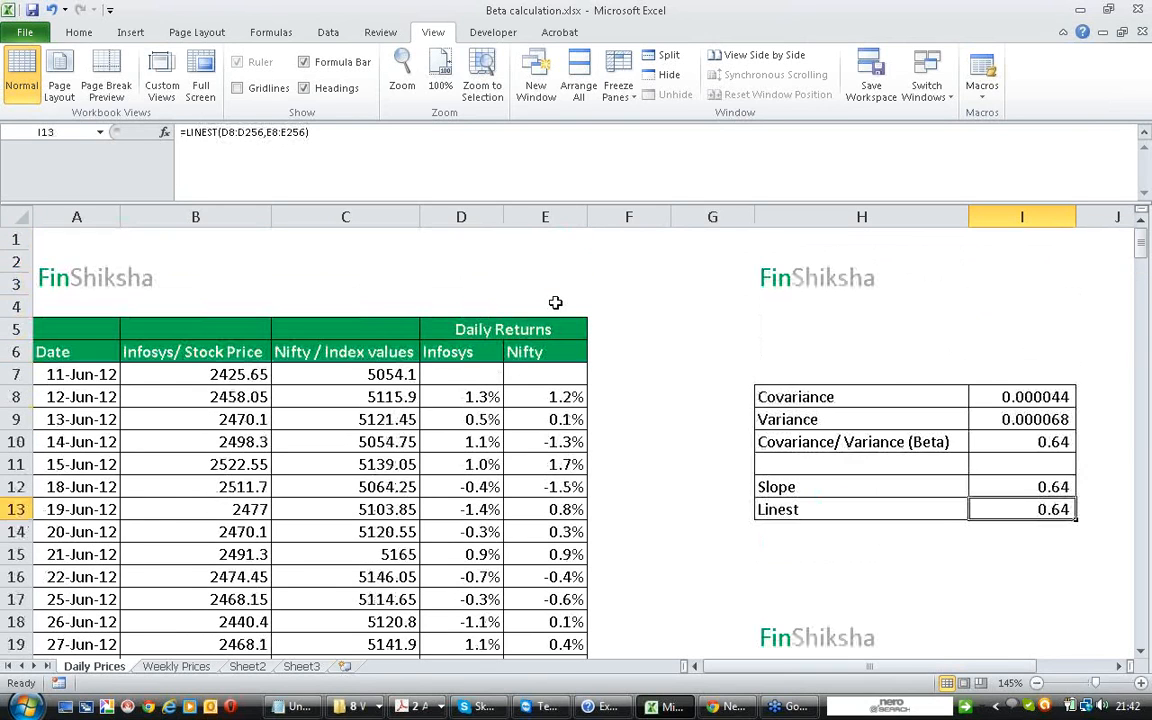
- Compare the beta results of the covariance/variance, Slope and Linest cells
{"action": "key", "text": "Up"}
{"action": "key", "text": "Up"}
{"action": "key", "text": "Up"}
{"action": "left_click", "coordinate": [1013, 484]}
{"action": "left_click", "coordinate": [1015, 503]}
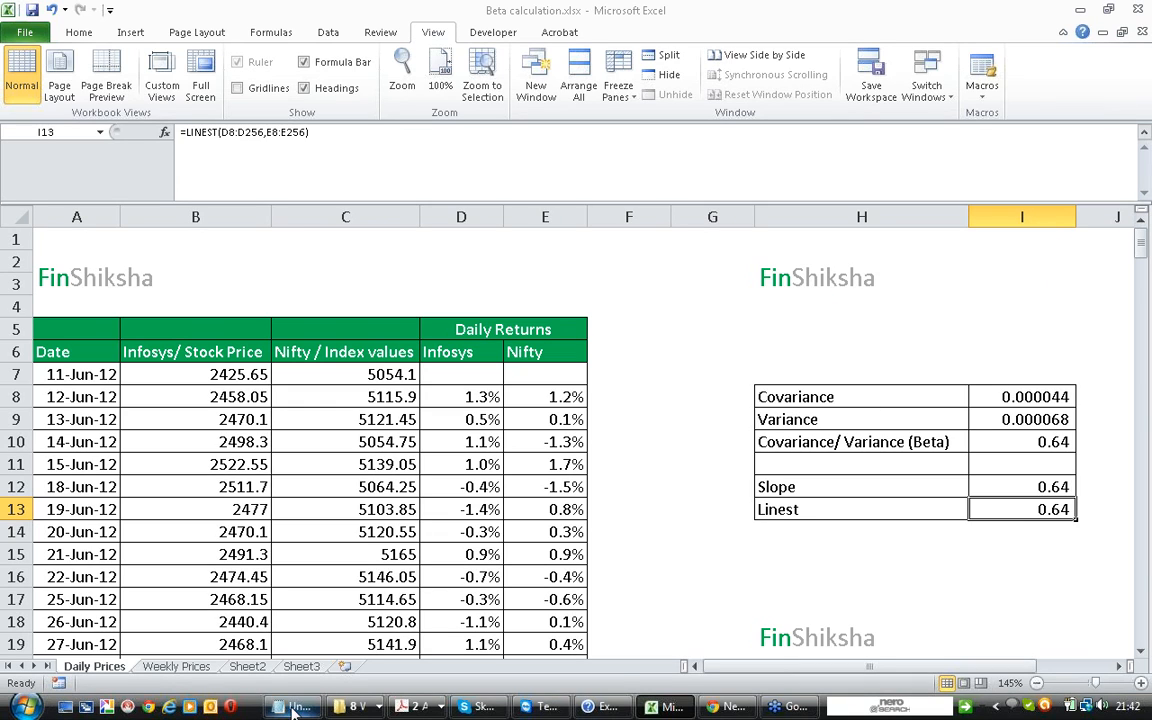
- Switch to the Weekly Prices sheet and examine the dates and the formulas in the Infosys and Nifty price columns
{"action": "left_click", "coordinate": [186, 672]}
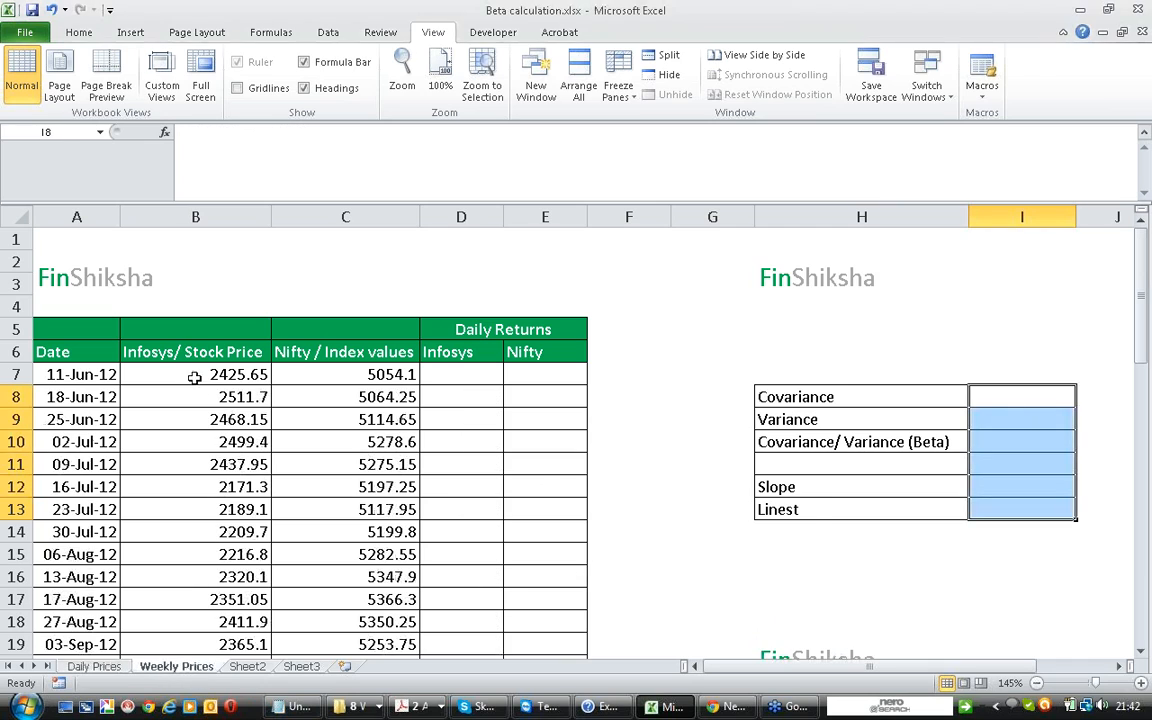
{"action": "left_click", "coordinate": [58, 377]}
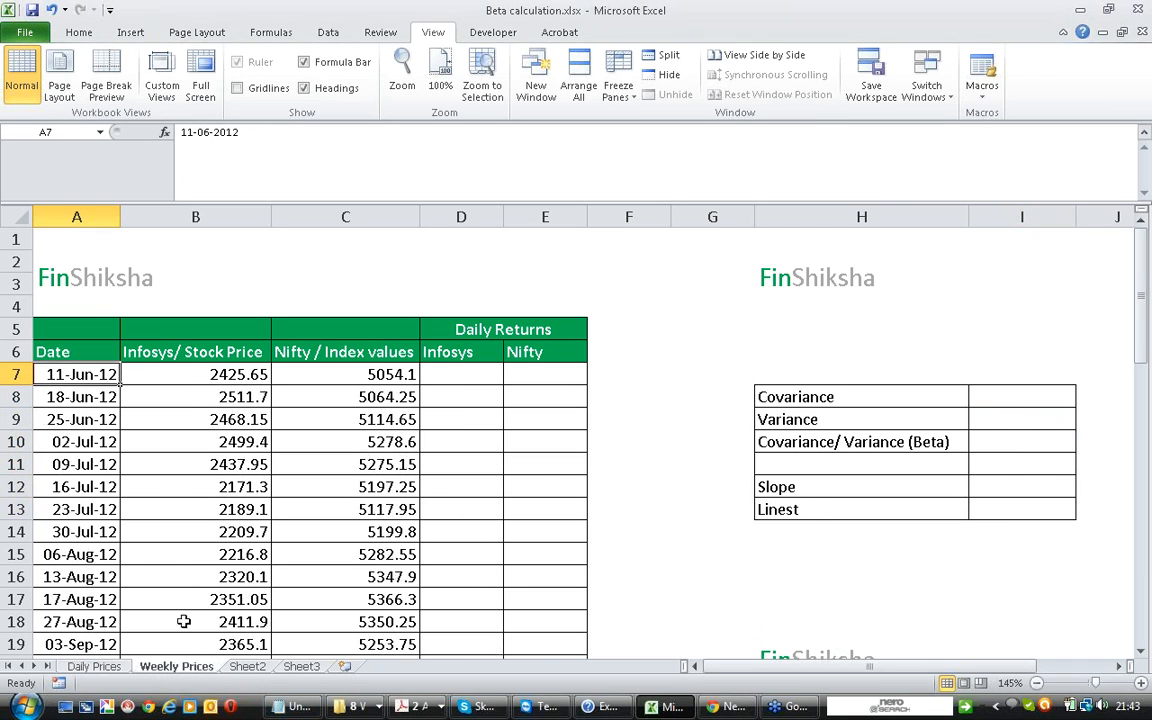
{"action": "left_click", "coordinate": [166, 374]}
{"action": "left_click", "coordinate": [167, 397]}
{"action": "left_click", "coordinate": [168, 442]}
{"action": "left_click", "coordinate": [174, 512]}
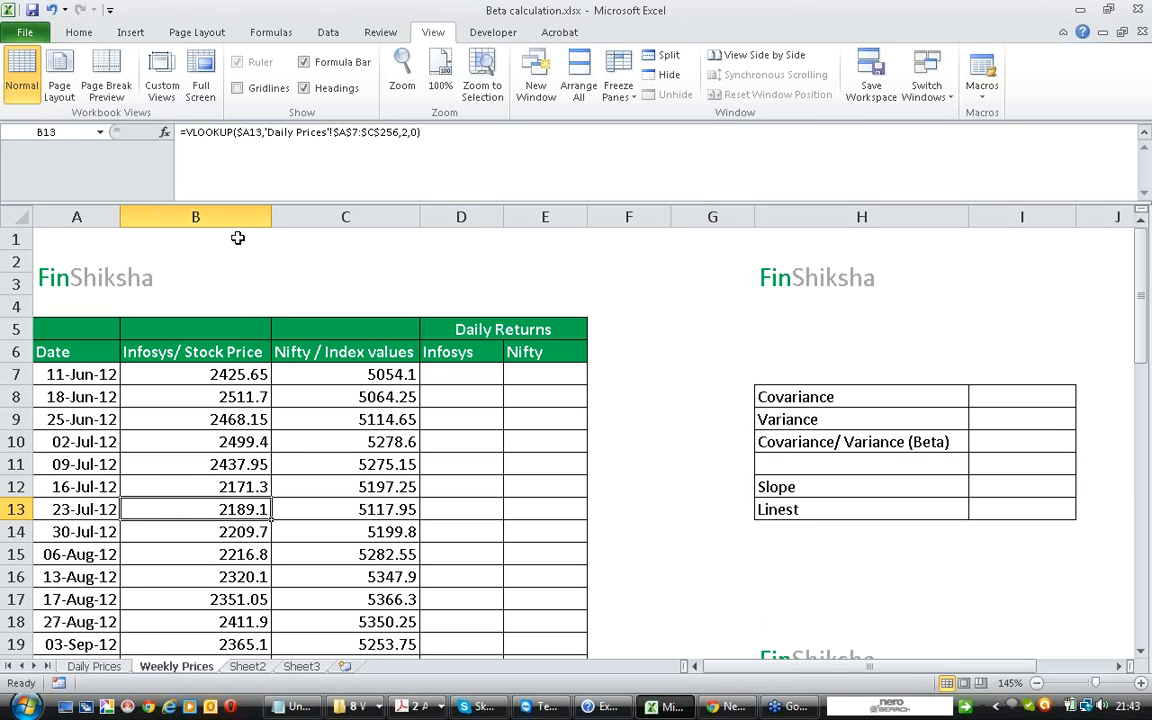
{"action": "left_click", "coordinate": [237, 218]}
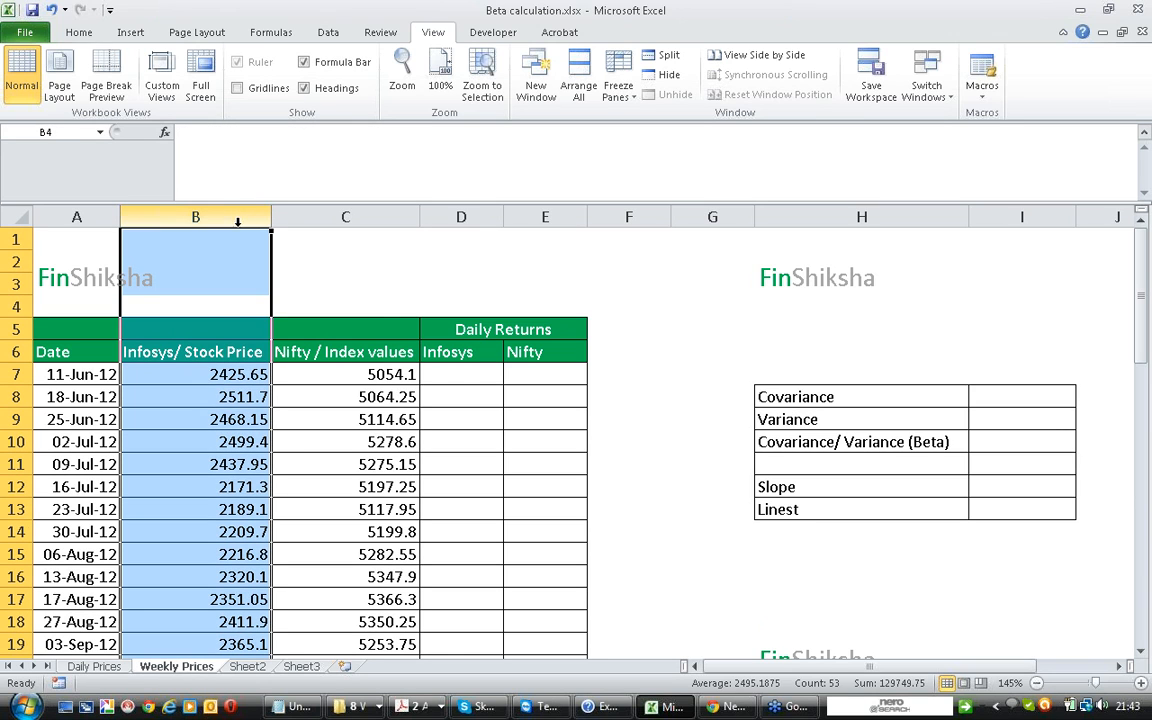
{"action": "left_click", "coordinate": [386, 218]}
- Calculate the first weekly Infosys return in D8 with the formula =B8/B7-1
{"action": "left_click", "coordinate": [460, 396]}
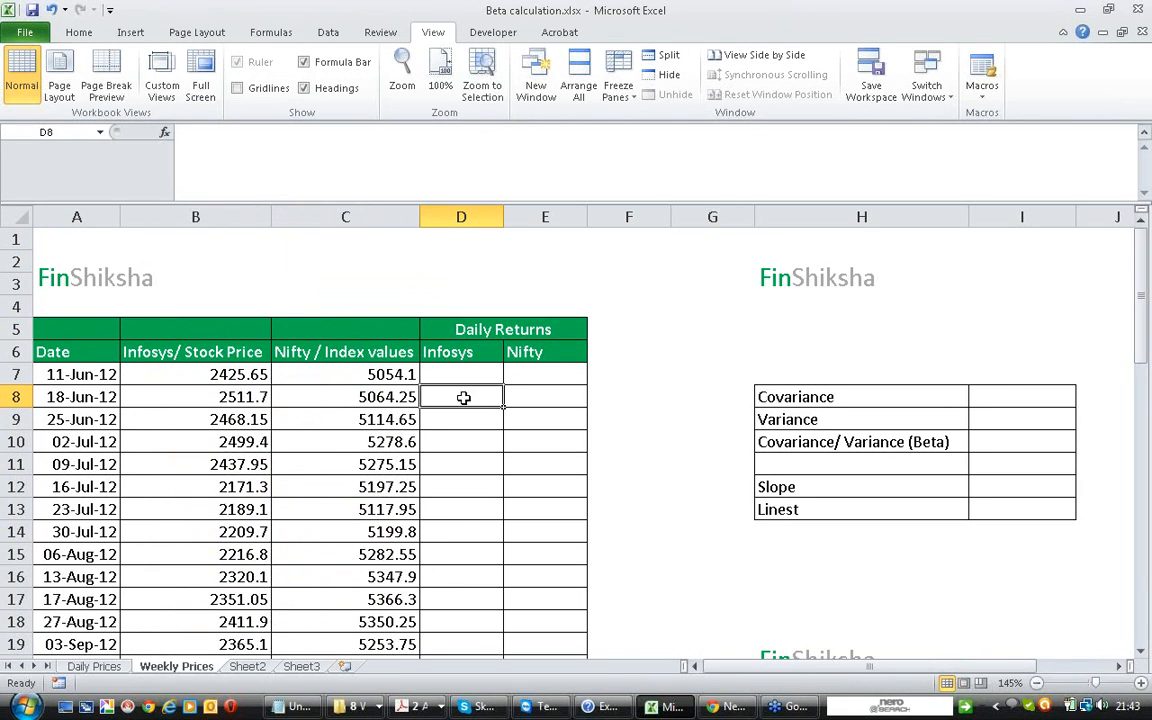
{"action": "type", "text": "="}
{"action": "key", "text": "Left"}
{"action": "key", "text": "Left"}
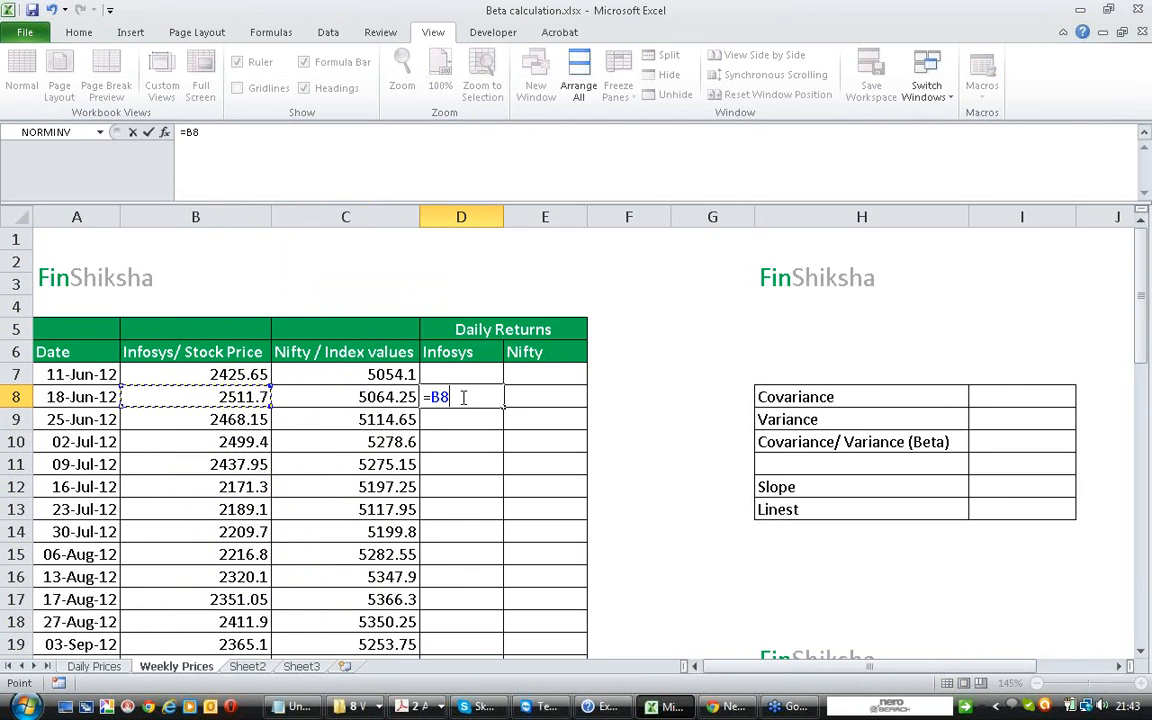
{"action": "type", "text": "/"}
{"action": "key", "text": "Left"}
{"action": "key", "text": "Left"}
{"action": "key", "text": "Up"}
{"action": "type", "text": "-1"}
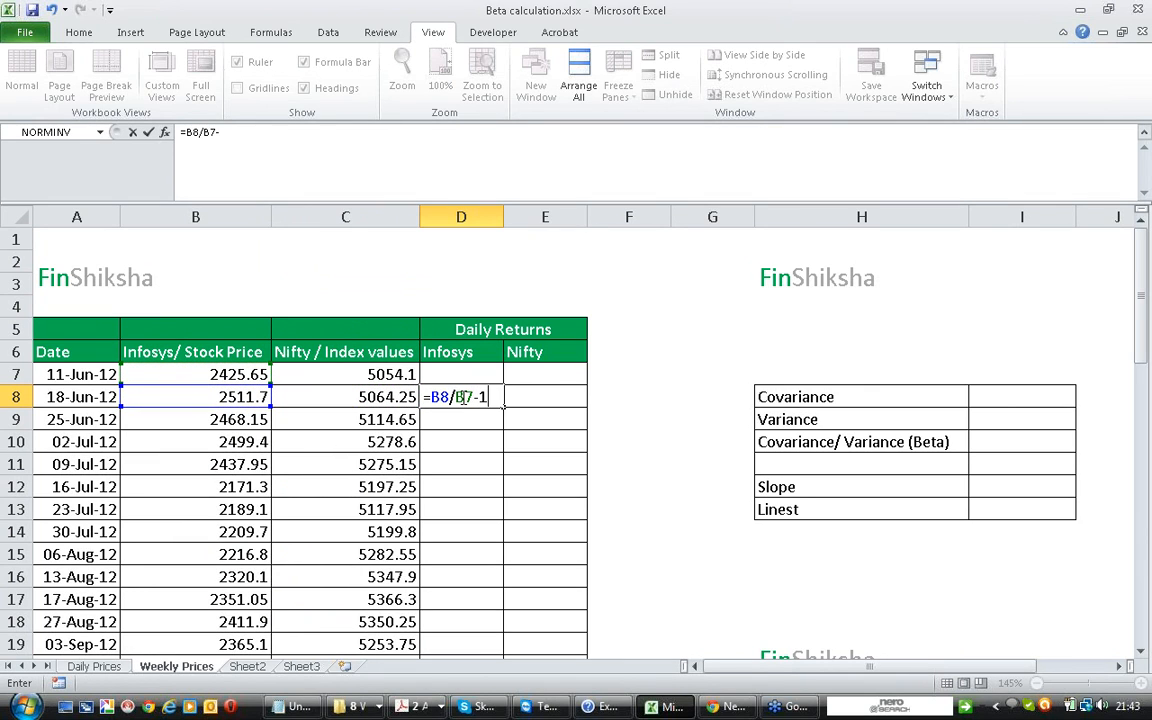
{"action": "key", "text": "Return"}
- Calculate the first weekly Nifty return in E8 with the formula =C8/C7-1
{"action": "left_click", "coordinate": [464, 397]}
{"action": "key", "text": "Right"}
{"action": "type", "text": "="}
{"action": "key", "text": "Left"}
{"action": "key", "text": "Left"}
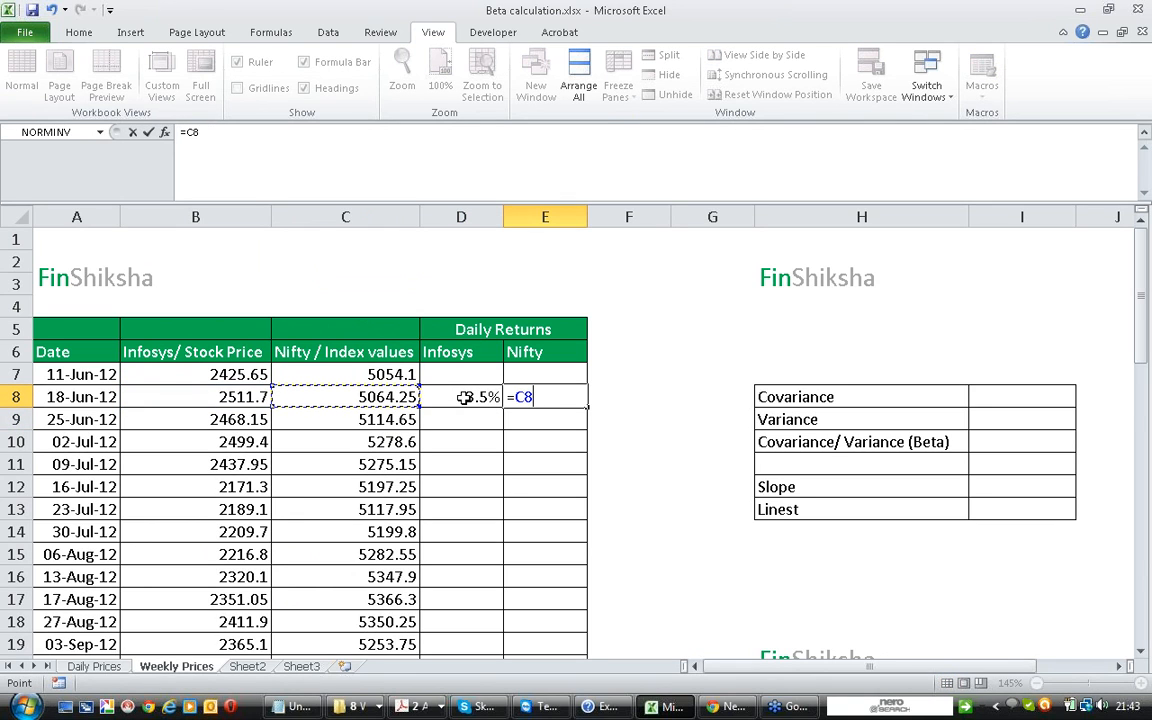
{"action": "type", "text": "/"}
{"action": "key", "text": "Left"}
{"action": "key", "text": "Left"}
{"action": "key", "text": "Up"}
{"action": "type", "text": "-1"}
{"action": "key", "text": "Return"}
- Fill the return formulas in D8:E8 down to the last weekly date in row 58
{"action": "left_click", "coordinate": [464, 397]}
{"action": "key", "text": "shift+Right"}
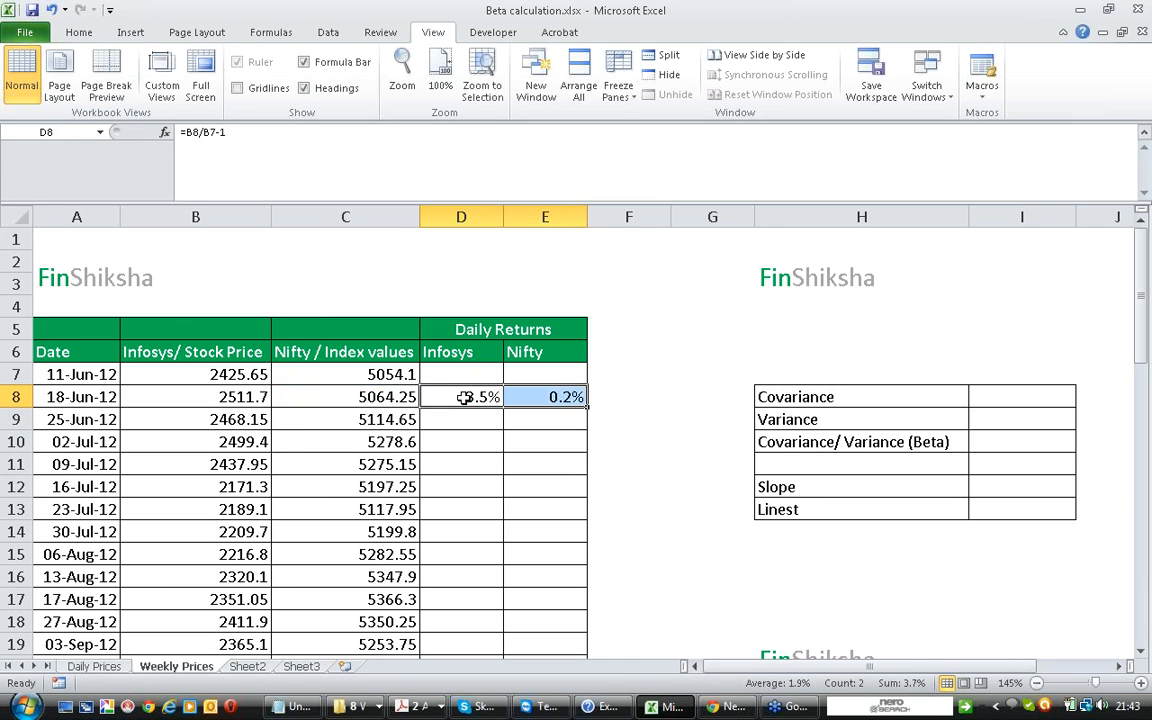
{"action": "double_click", "coordinate": [587, 408]}
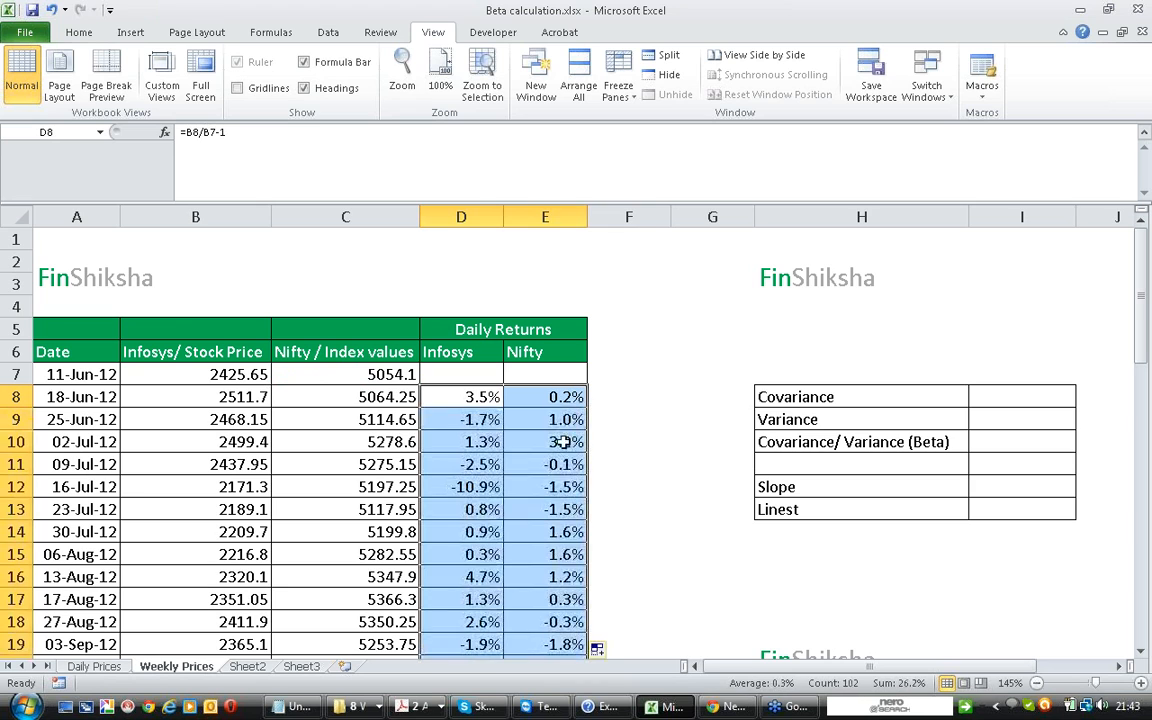
- Check the filled Nifty returns from the first weekly row through the last one
{"action": "left_click", "coordinate": [551, 465]}
{"action": "key", "text": "ctrl+Down"}
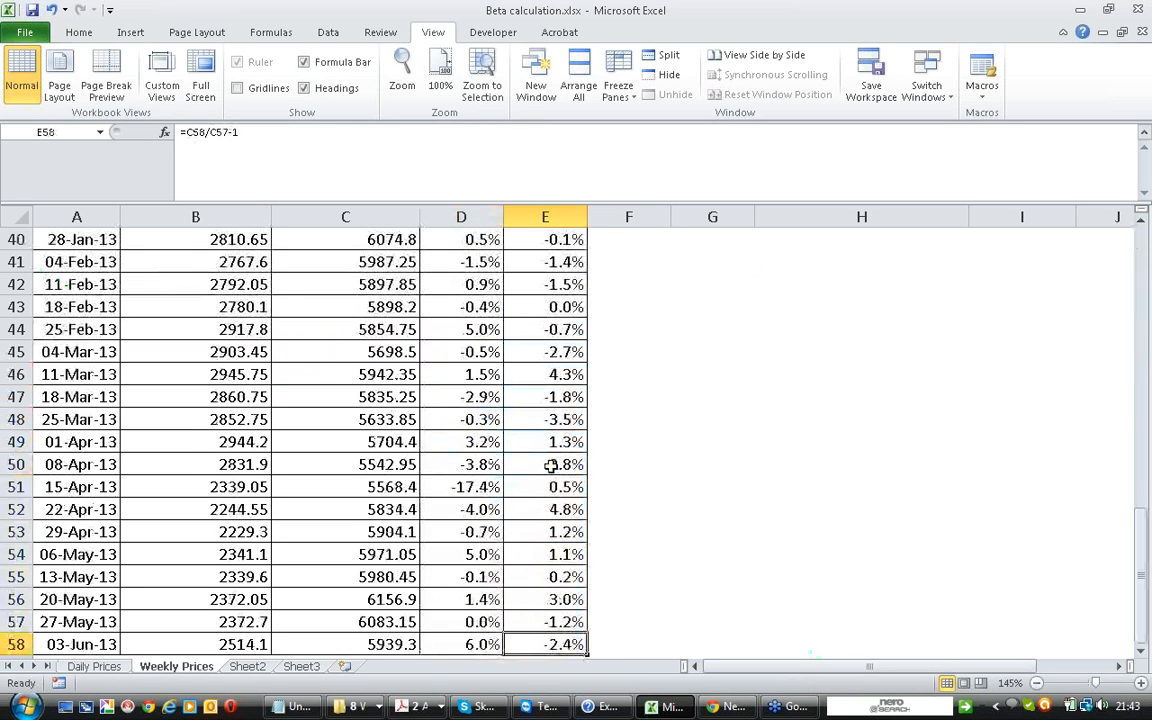
{"action": "key", "text": "ctrl+Up"}
{"action": "key", "text": "ctrl+Up"}
{"action": "key", "text": "ctrl+Up"}
{"action": "key", "text": "Down"}
{"action": "key", "text": "Down"}
{"action": "key", "text": "Down"}
{"action": "key", "text": "Down"}
{"action": "key", "text": "Down"}
{"action": "key", "text": "Down"}
{"action": "key", "text": "Down"}
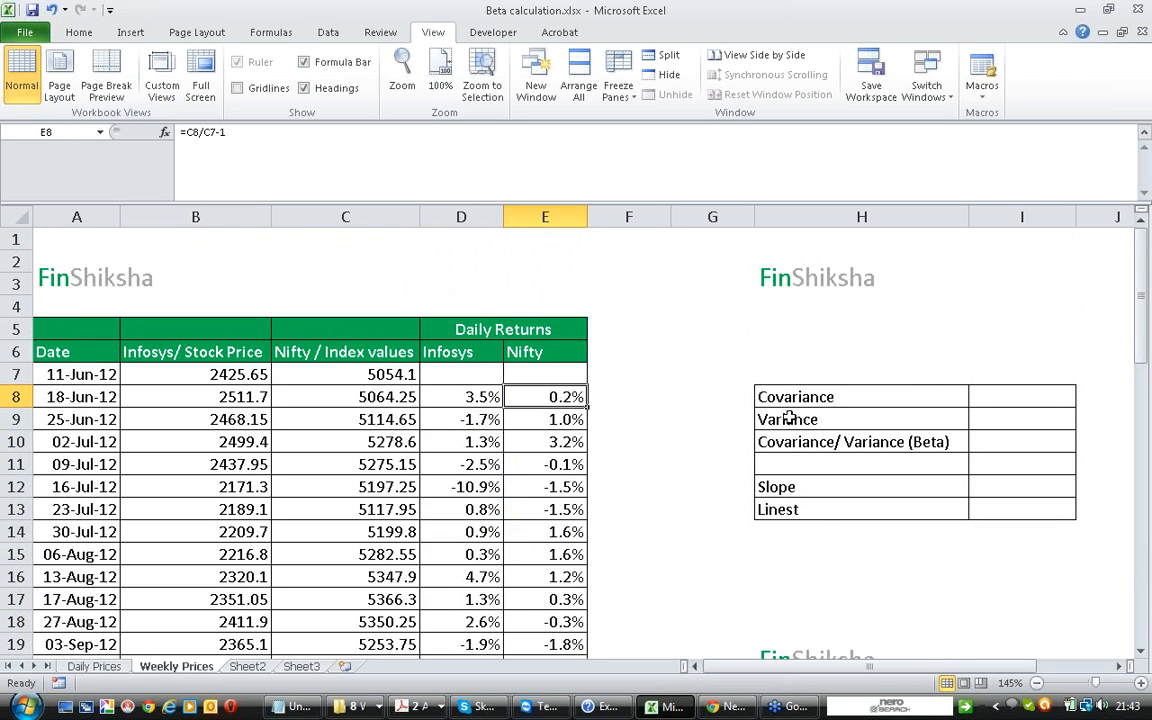
- Start a COVAR function in the Covariance cell I8 with the Infosys returns D8:D58 as Array1
{"action": "left_click", "coordinate": [1006, 398]}
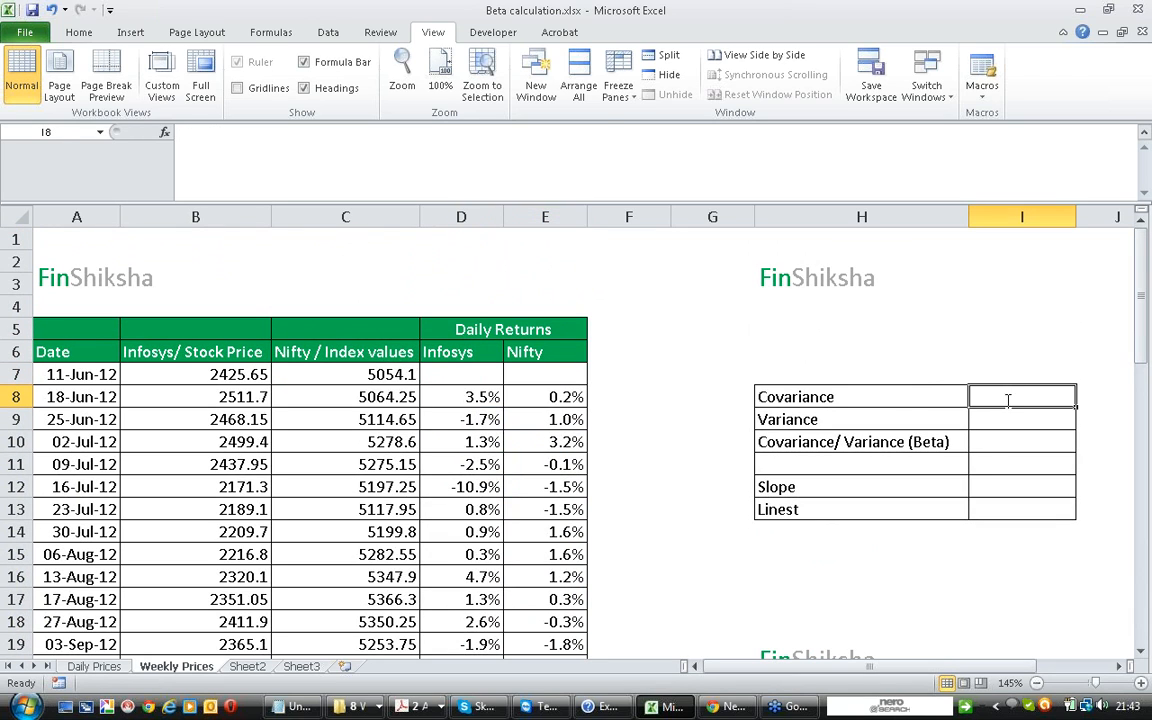
{"action": "type", "text": "=covar"}
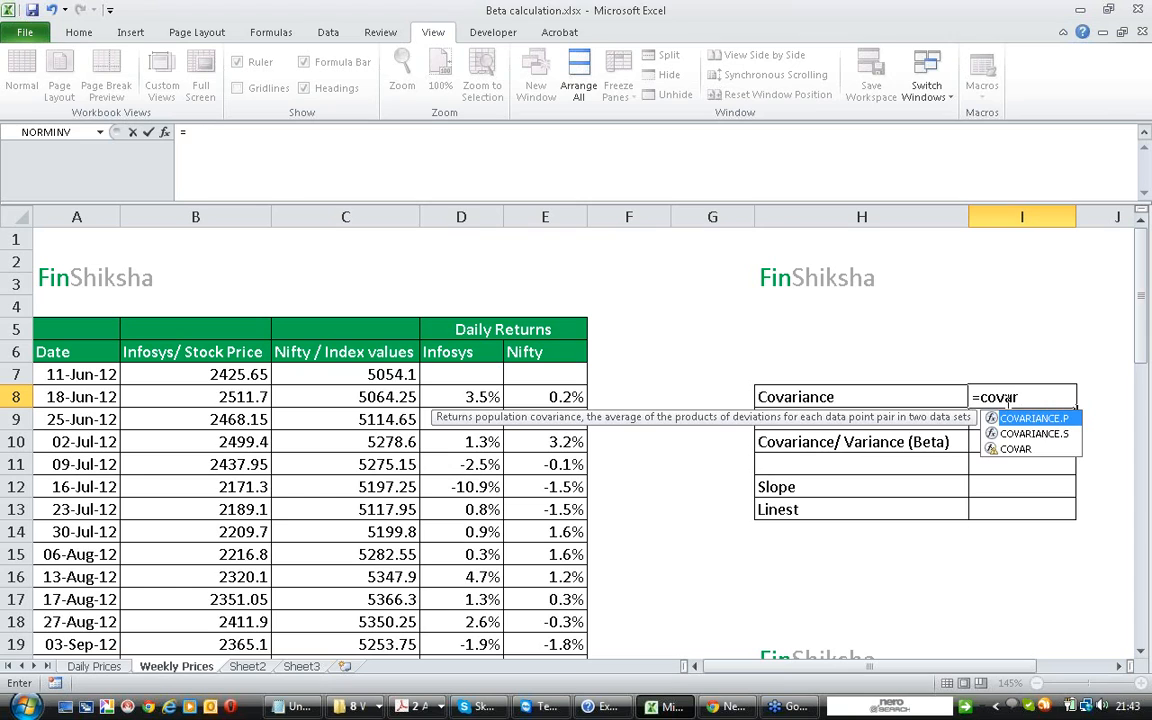
{"action": "type", "text": "("}
{"action": "left_click", "coordinate": [165, 132]}
{"action": "left_click", "coordinate": [472, 400]}
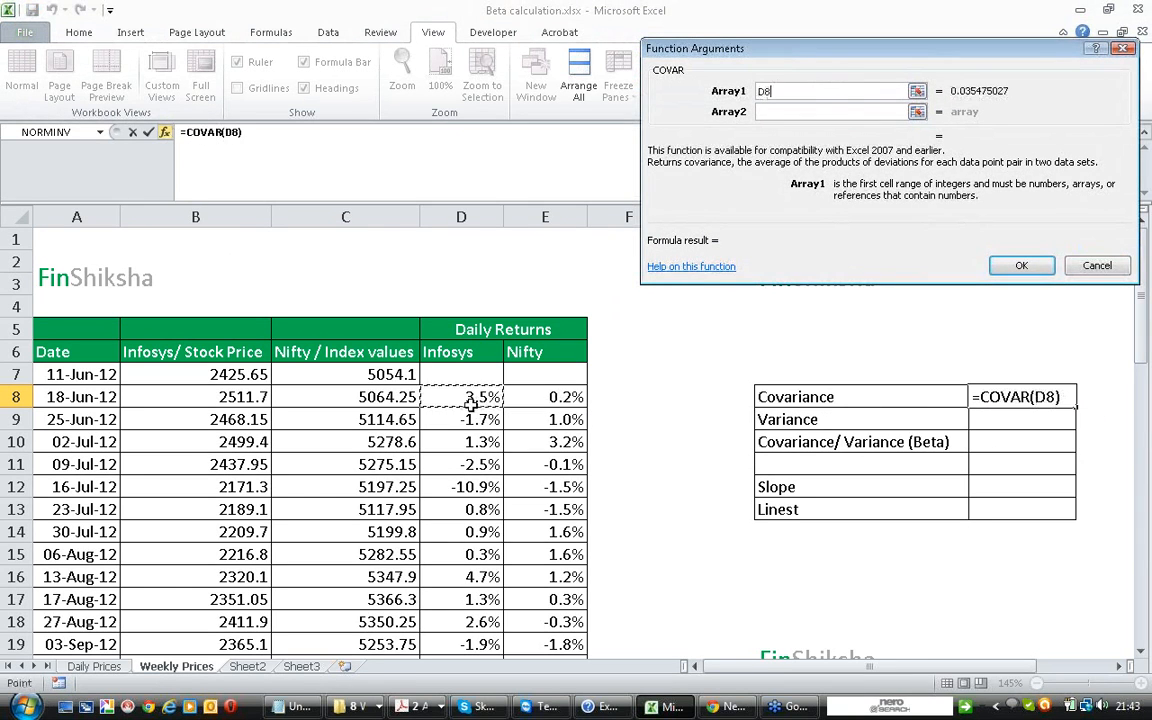
{"action": "key", "text": "ctrl+shift+Down"}
{"action": "key", "text": "Tab"}
- Set the COVAR function's Array2 to the Nifty returns E8:E58 and complete the formula
{"action": "left_click", "coordinate": [527, 350]}
{"action": "key", "text": "ctrl+Up"}
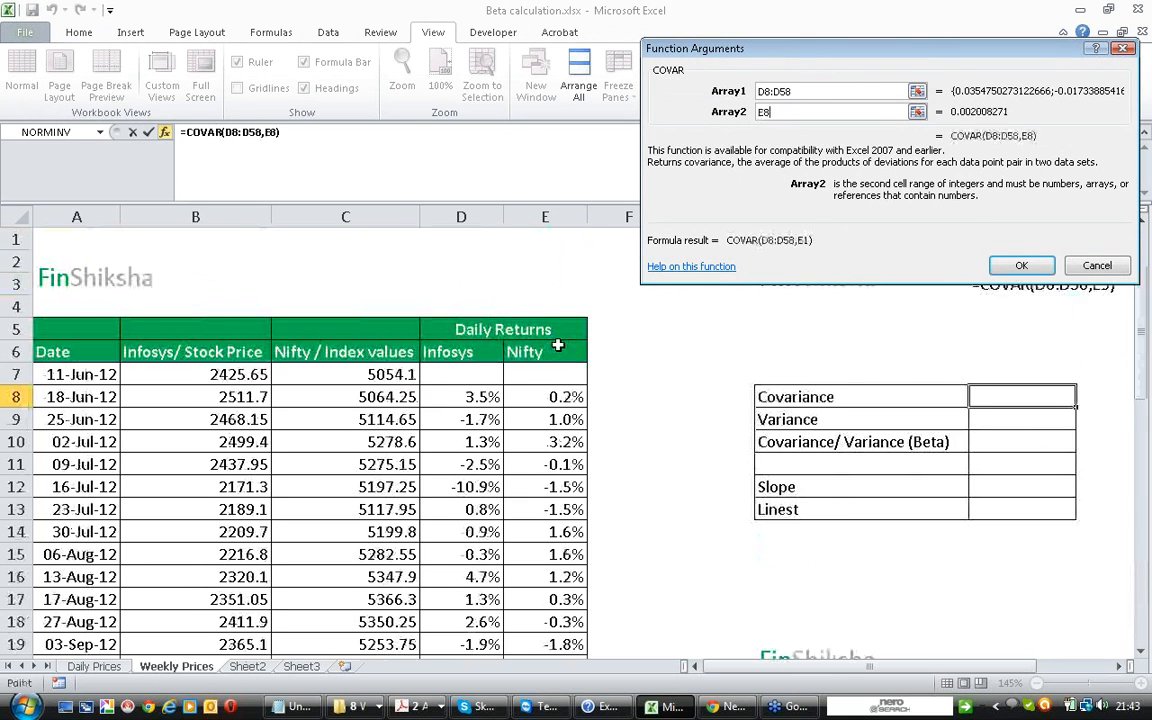
{"action": "key", "text": "ctrl+shift+Down"}
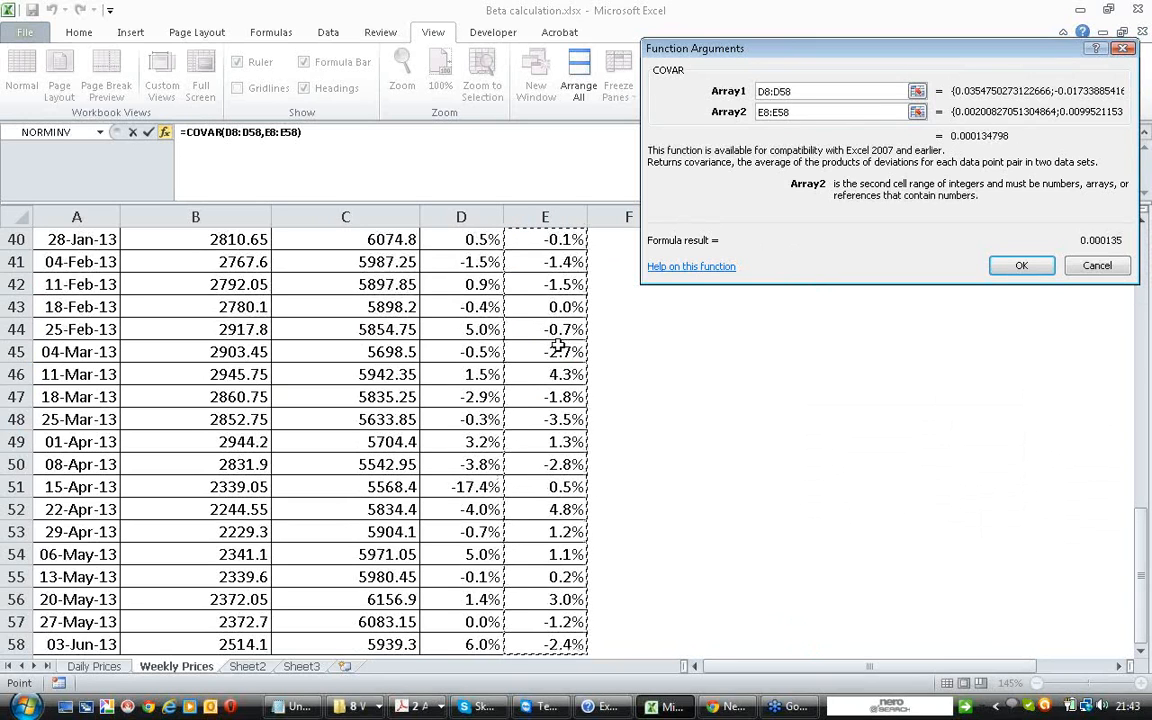
{"action": "key", "text": "Return"}
{"action": "key", "text": "Up"}
{"action": "key", "text": "Down"}
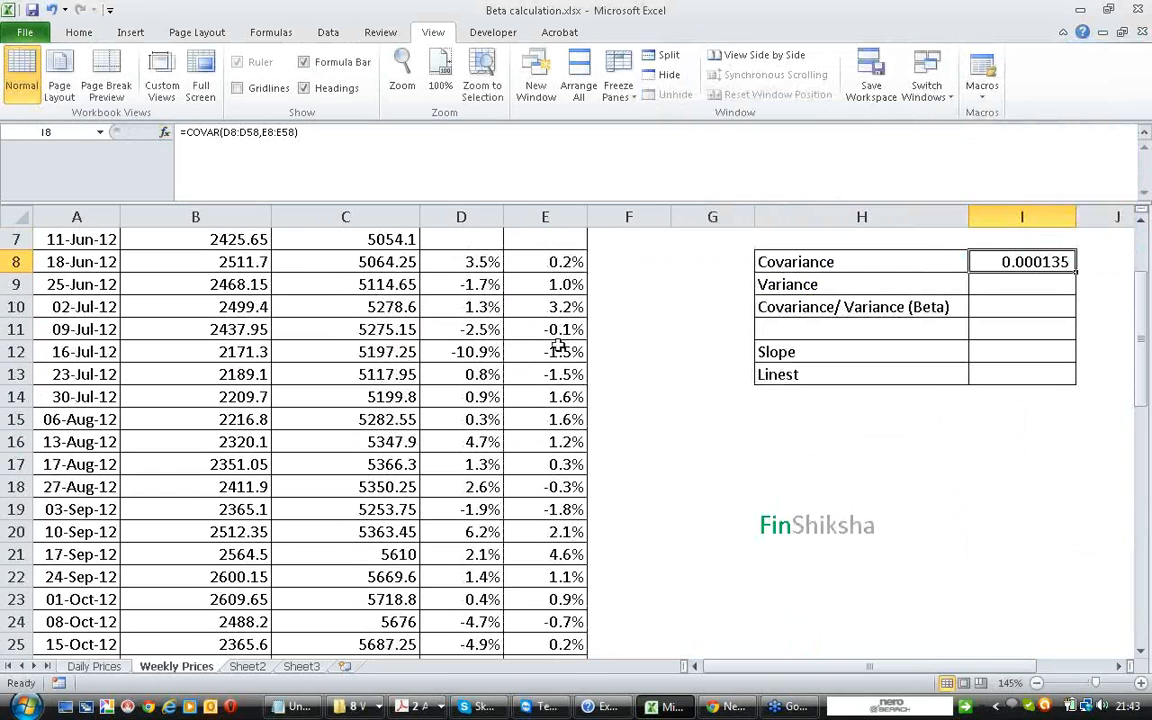
- Calculate the variance of the Nifty returns E8:E58 in the Variance cell I9 with the VARP function
{"action": "key", "text": "Down"}
{"action": "type", "text": "="}
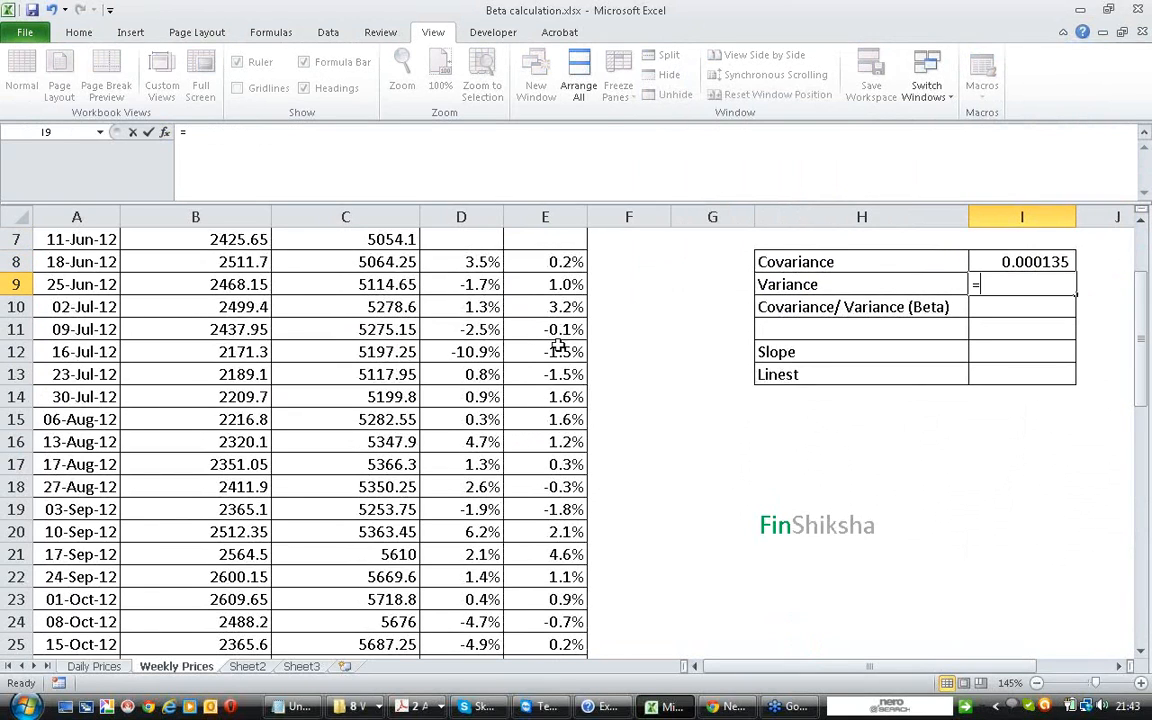
{"action": "type", "text": "var"}
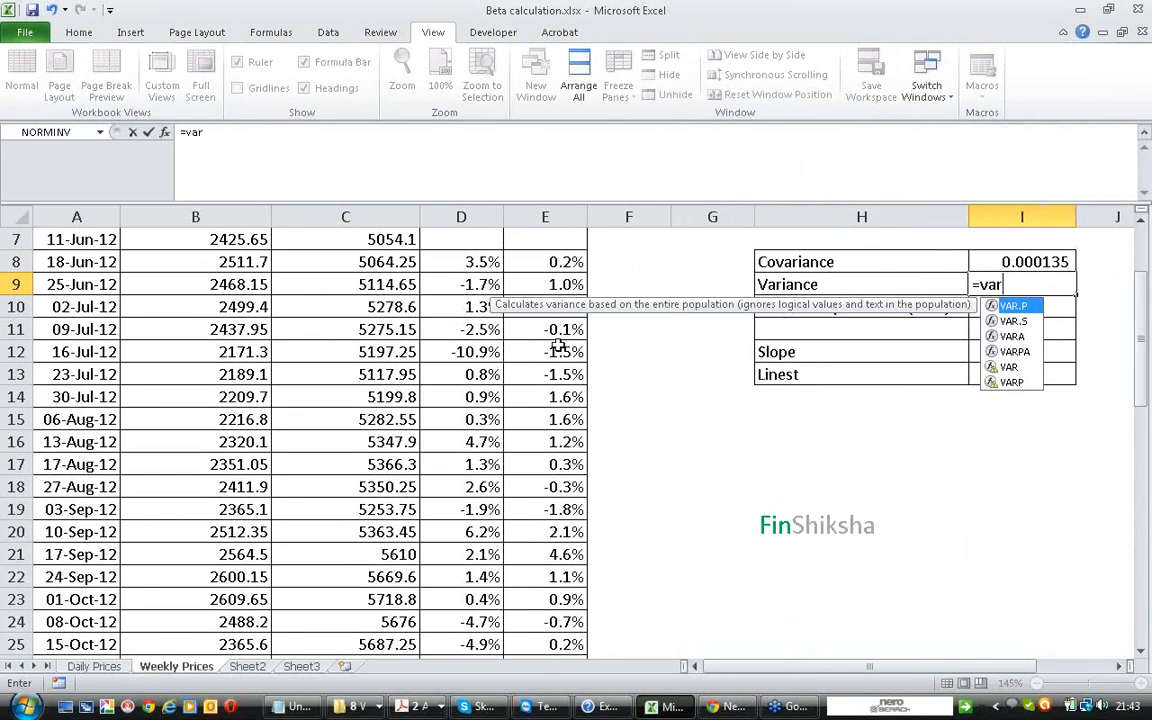
{"action": "type", "text": "p("}
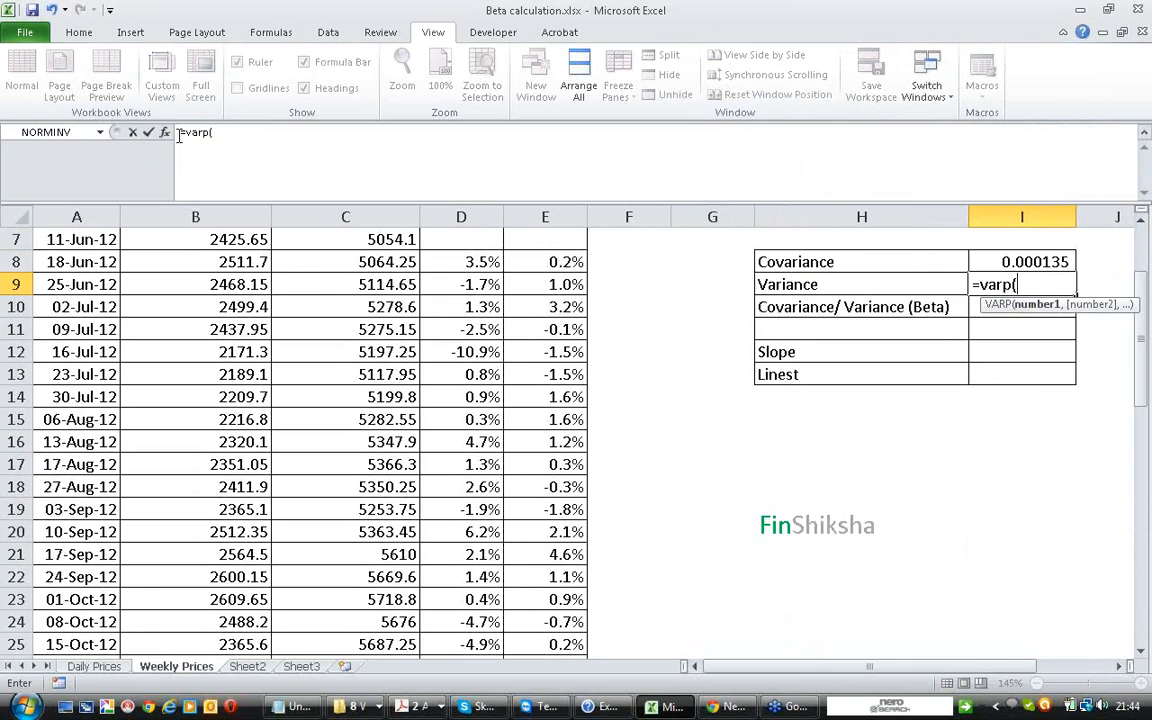
{"action": "left_click", "coordinate": [165, 132]}
{"action": "scroll", "coordinate": [517, 234], "scroll_direction": "up", "scroll_amount": 2}
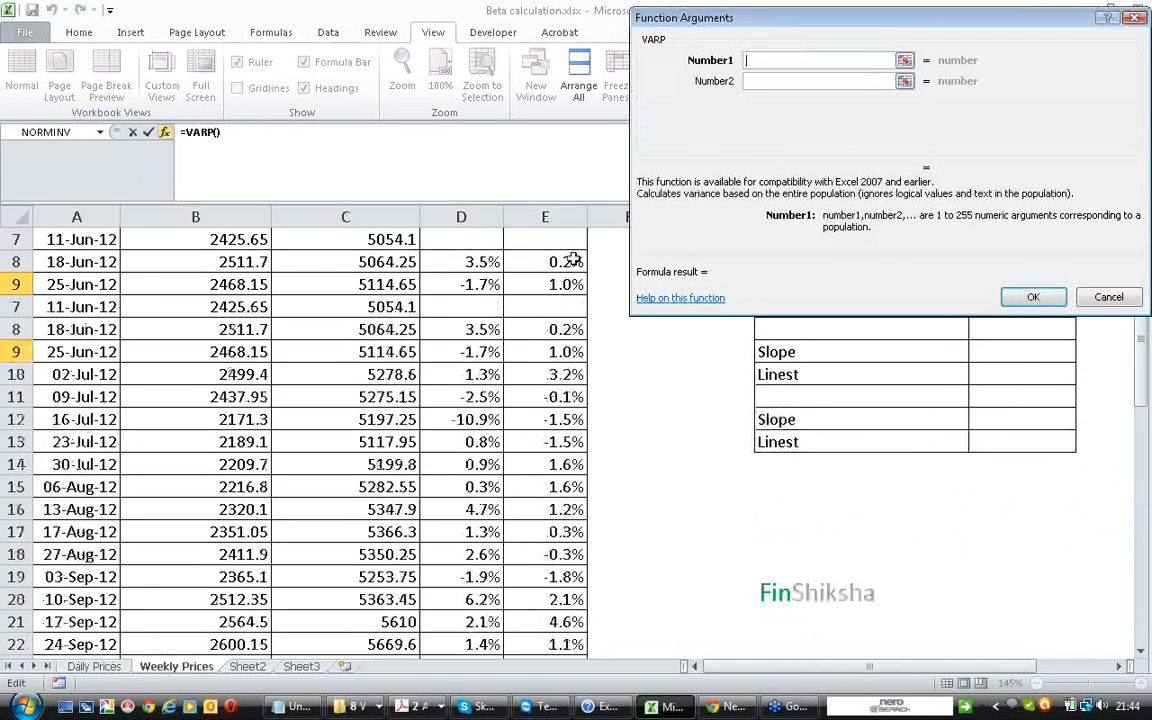
{"action": "left_click", "coordinate": [553, 396]}
{"action": "key", "text": "ctrl+shift+Down"}
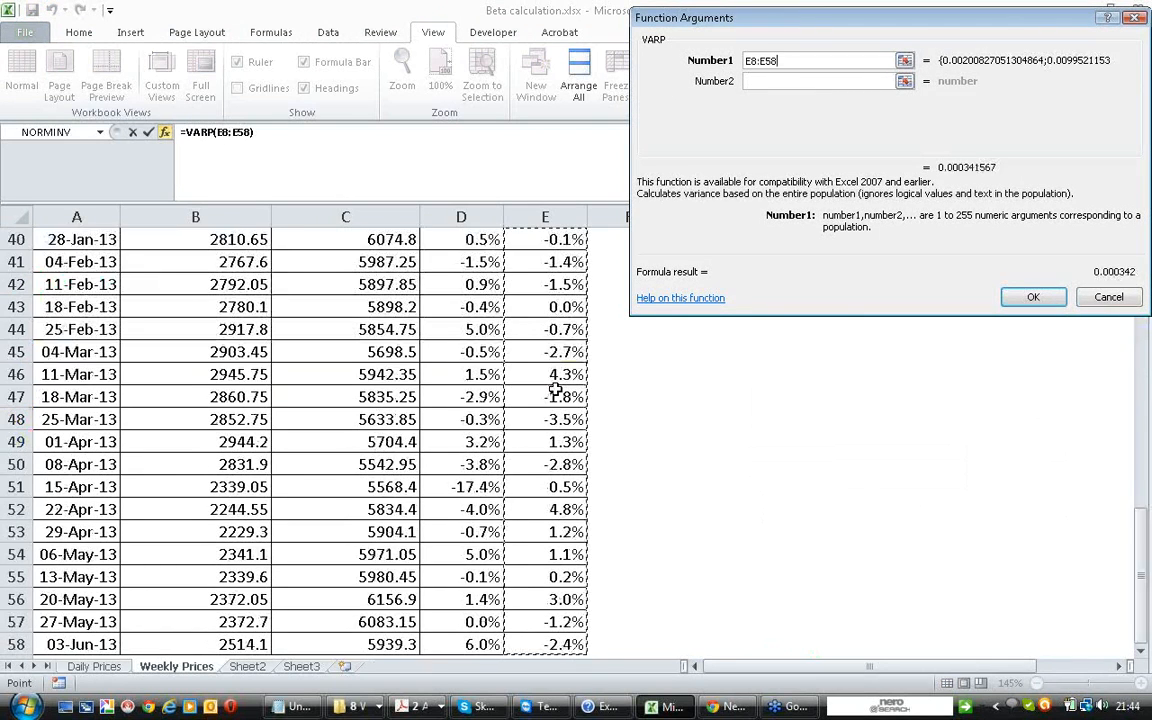
{"action": "key", "text": "Return"}
- Calculate the weekly beta in I10 by dividing the covariance by the variance, =I8/I9
{"action": "key", "text": "Up"}
{"action": "key", "text": "Up"}
{"action": "key", "text": "Down"}
{"action": "key", "text": "Down"}
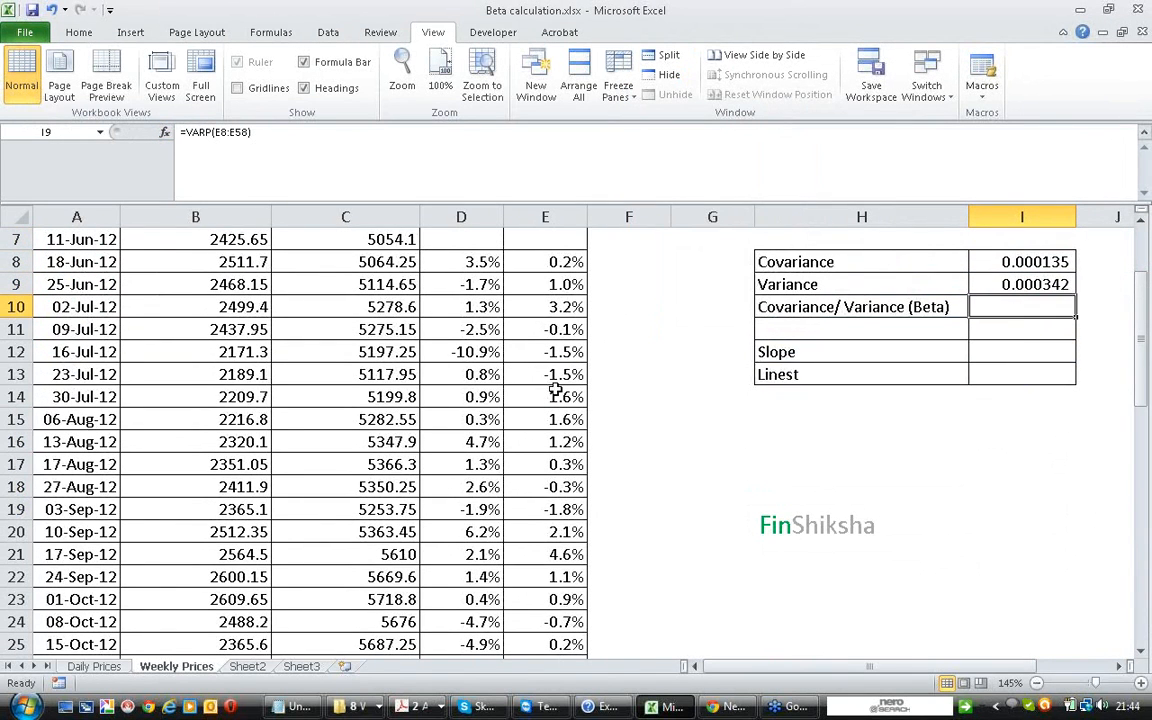
{"action": "key", "text": "Down"}
{"action": "key", "text": "Up"}
{"action": "key", "text": "Up"}
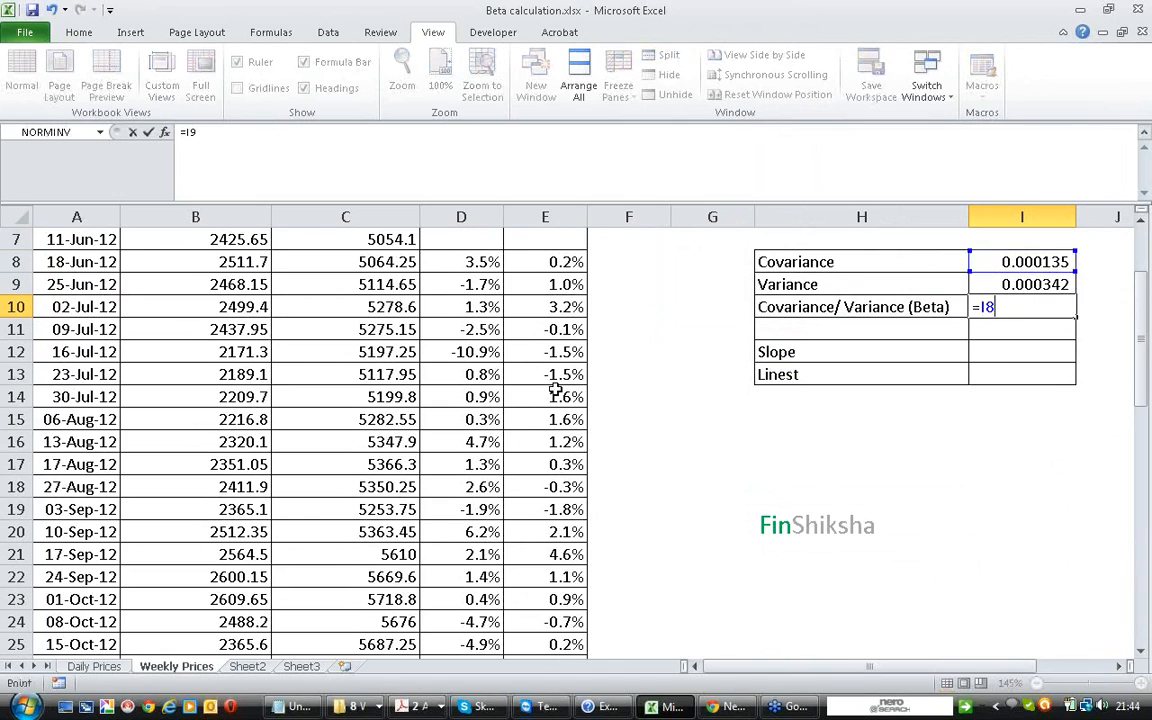
{"action": "type", "text": "/"}
{"action": "key", "text": "Up"}
{"action": "key", "text": "ctrl+Return"}
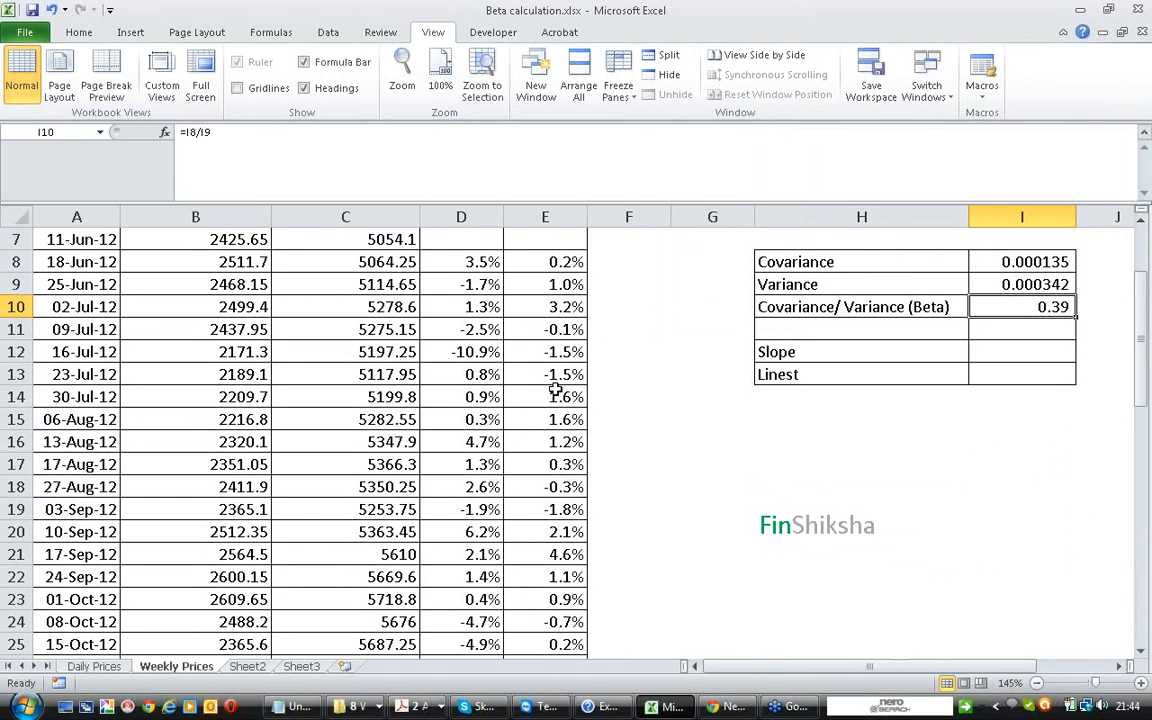
- Start a SLOPE function in the Slope cell I12 and open its function arguments
{"action": "scroll", "coordinate": [555, 390], "scroll_direction": "up", "scroll_amount": 2}
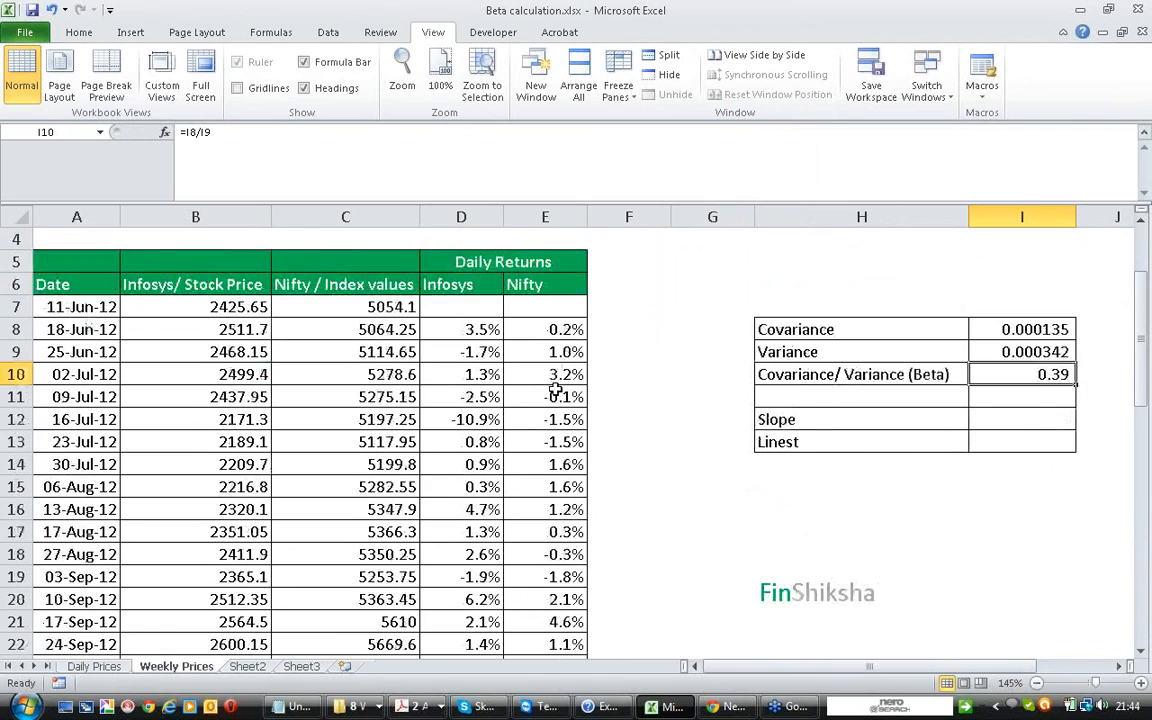
{"action": "left_click", "coordinate": [993, 491]}
{"action": "type", "text": "="}
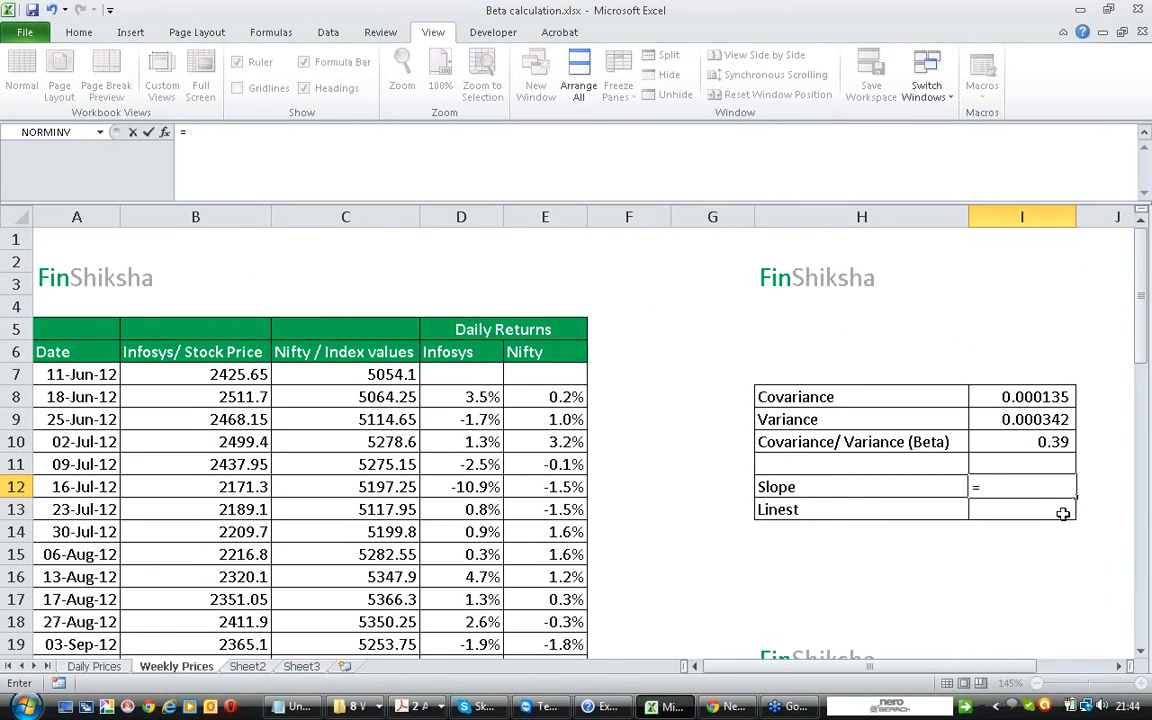
{"action": "type", "text": "slope("}
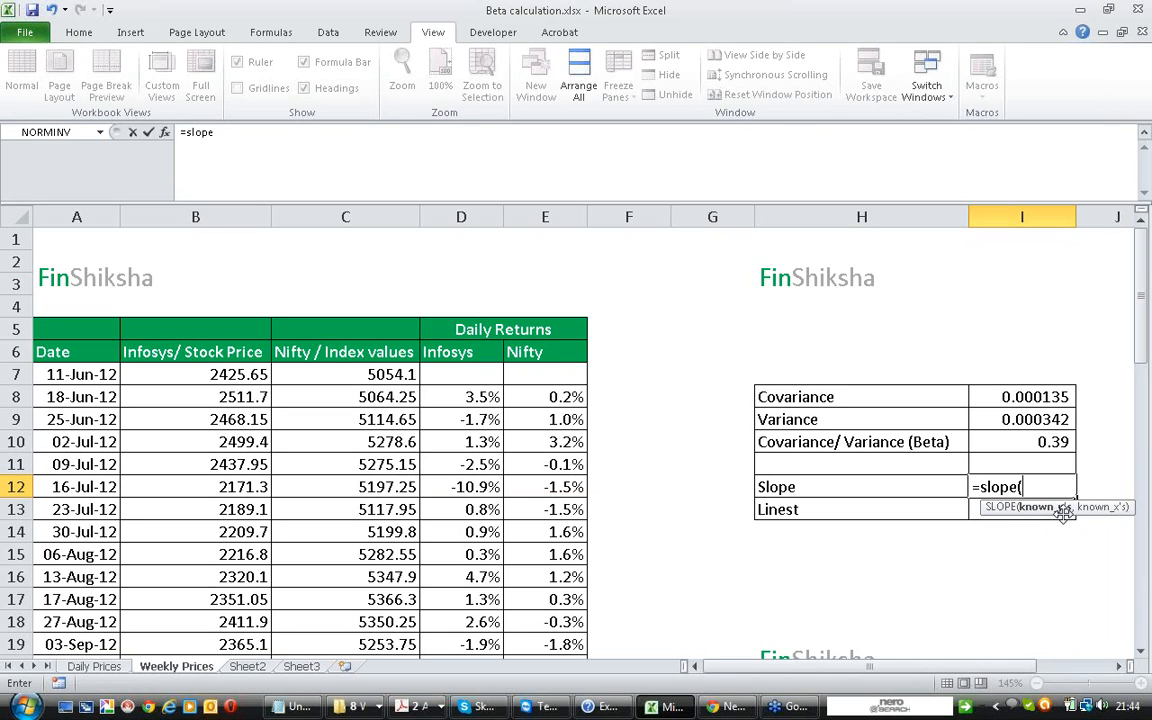
{"action": "left_click", "coordinate": [165, 132]}
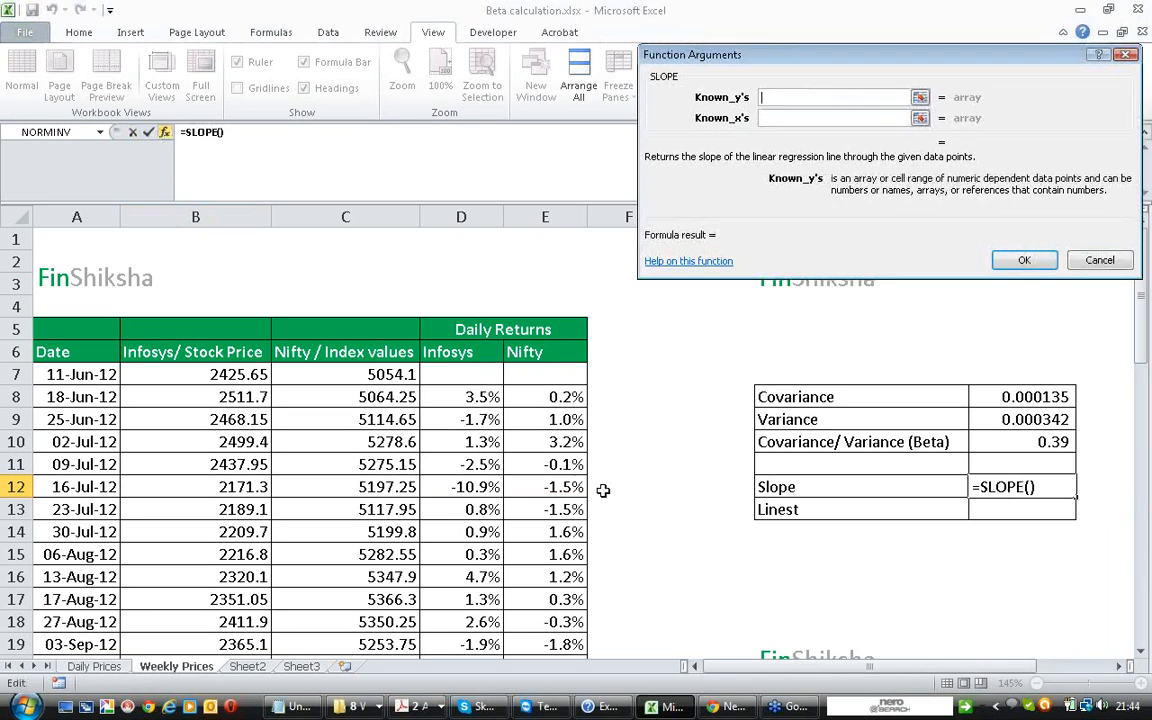
{"action": "left_click", "coordinate": [522, 396]}
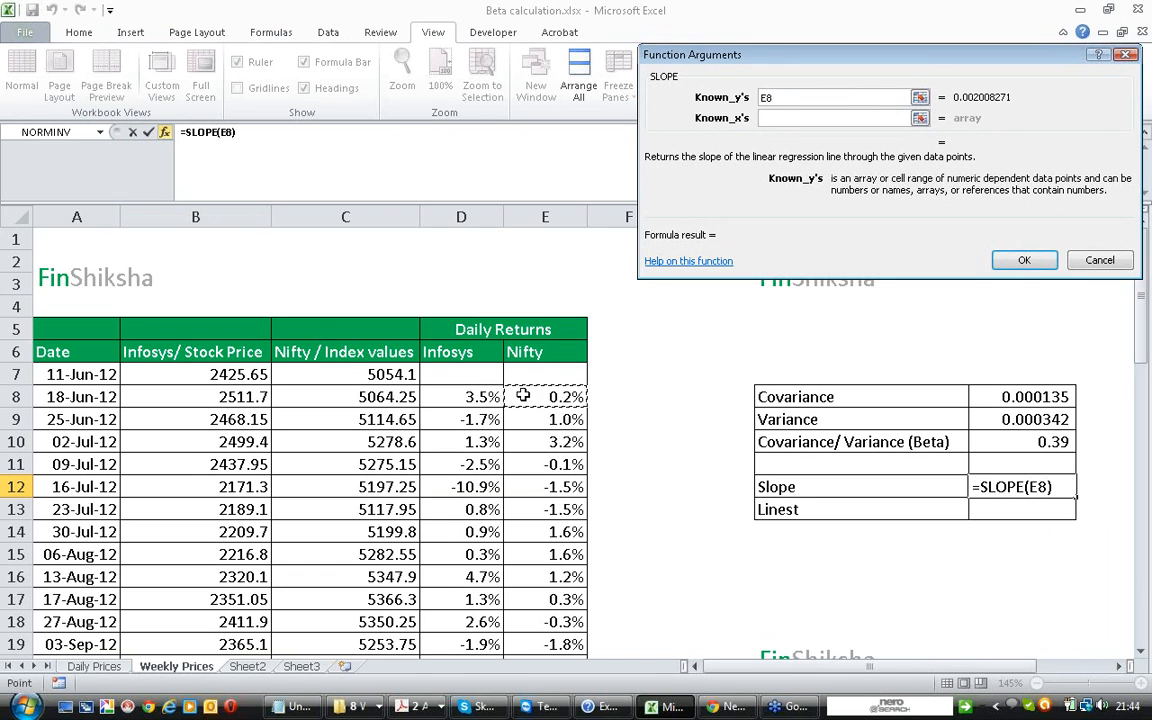
{"action": "key", "text": "ctrl+shift+Down"}
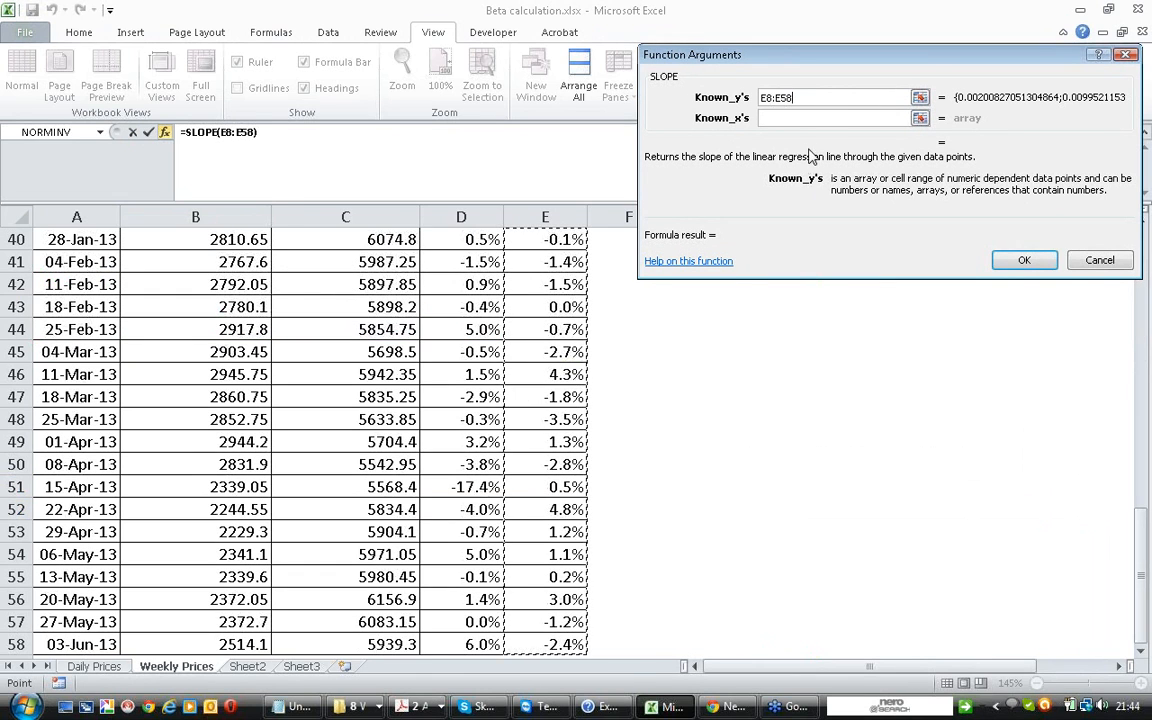
{"action": "scroll", "coordinate": [812, 123], "scroll_direction": "up", "scroll_amount": 4}
{"action": "left_click_drag", "start_coordinate": [811, 98], "coordinate": [703, 103]}
{"action": "key", "text": "BackSpace"}
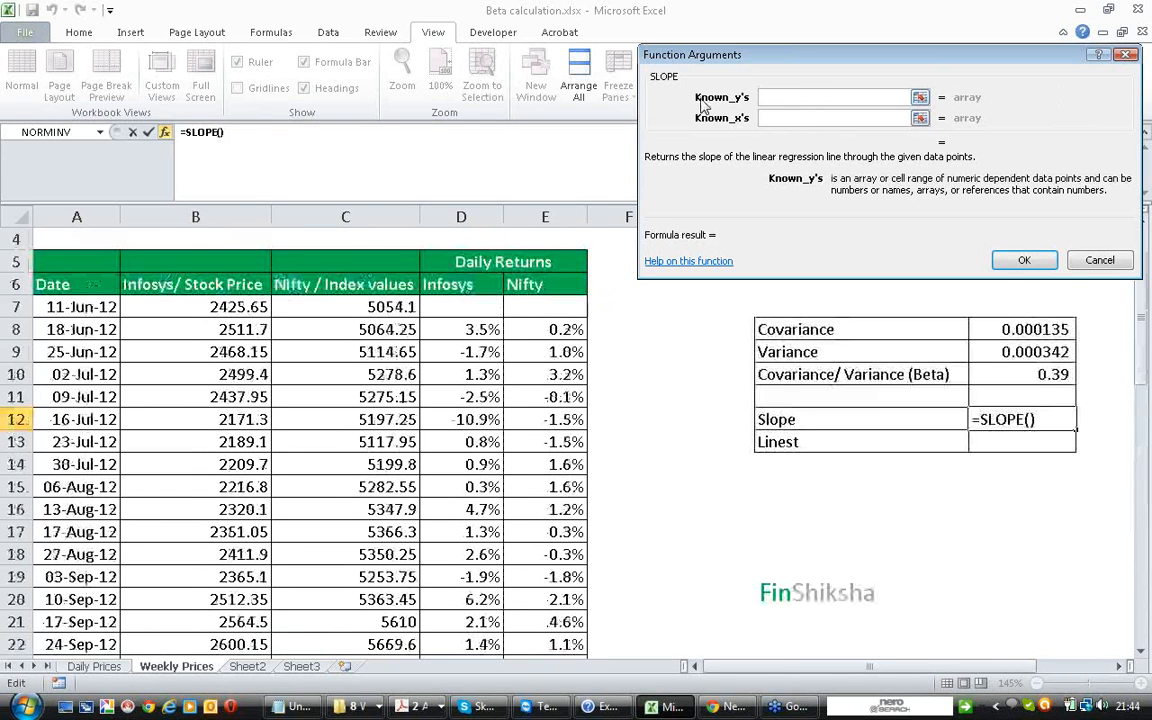
- Set the SLOPE function's Known_y's to the Infosys returns D8:D58
{"action": "left_click", "coordinate": [484, 322]}
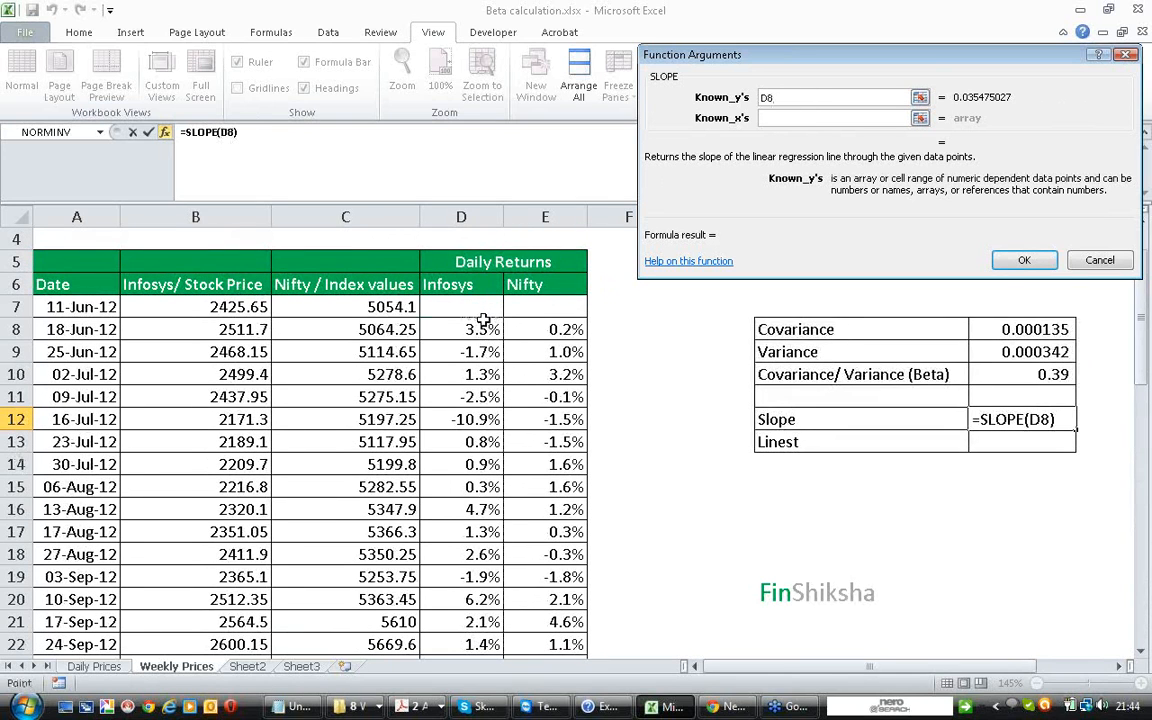
{"action": "key", "text": "ctrl+shift+Down"}
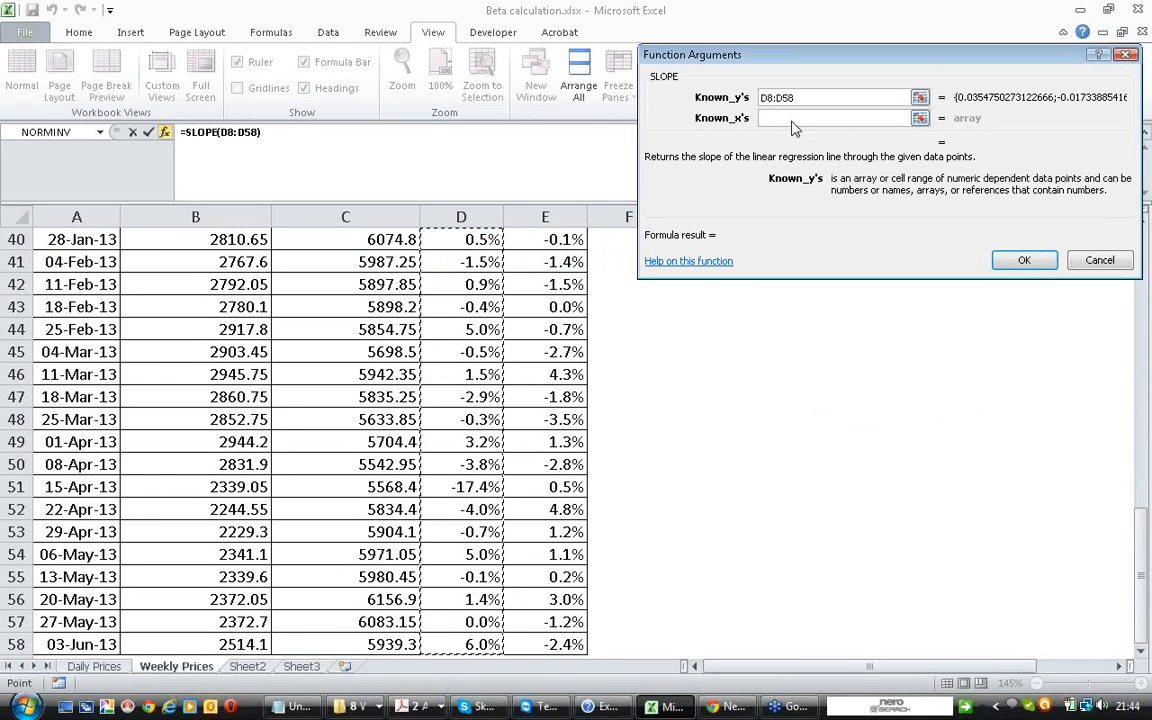
- Set the SLOPE function's Known_x's to the Nifty returns E8:E58 and complete the formula in I12
{"action": "key", "text": "Tab"}
{"action": "left_click", "coordinate": [540, 329]}
{"action": "key", "text": "ctrl+Up"}
{"action": "key", "text": "ctrl+Up"}
{"action": "key", "text": "Down"}
{"action": "key", "text": "Down"}
{"action": "key", "text": "ctrl+shift+Down"}
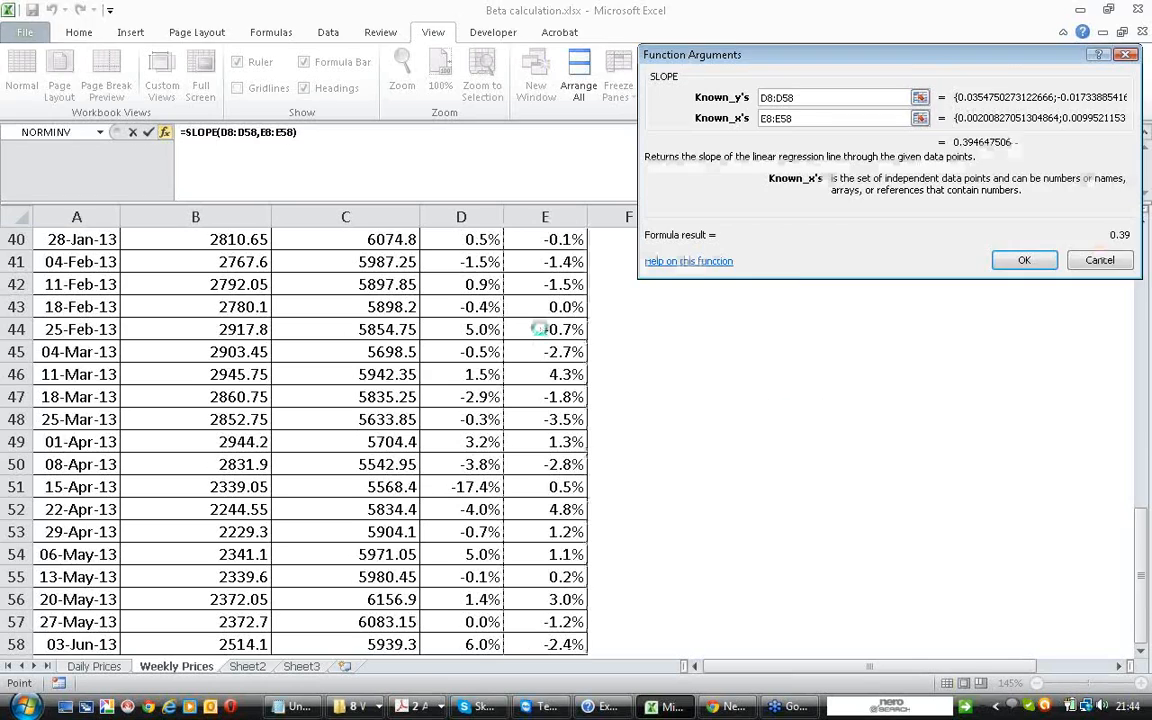
{"action": "key", "text": "Return"}
- Start a LINEST function in the Linest cell I13 with the Infosys returns D8:D58 as its Known_y's
{"action": "left_click", "coordinate": [1057, 511]}
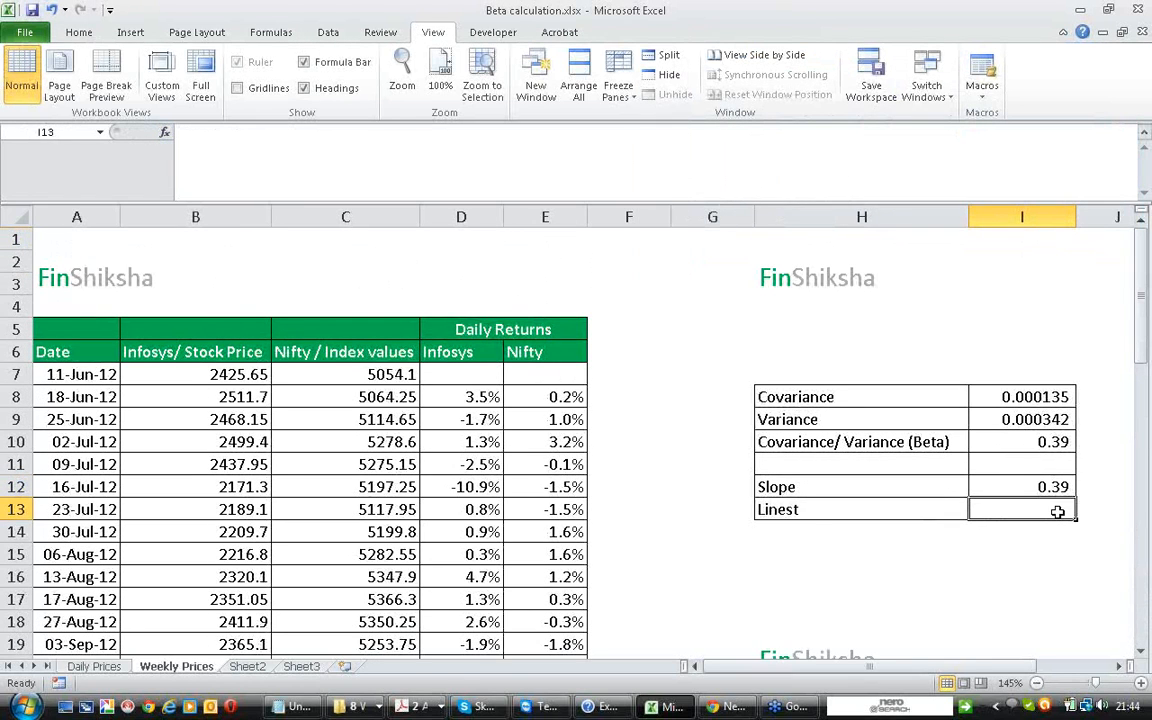
{"action": "type", "text": "="}
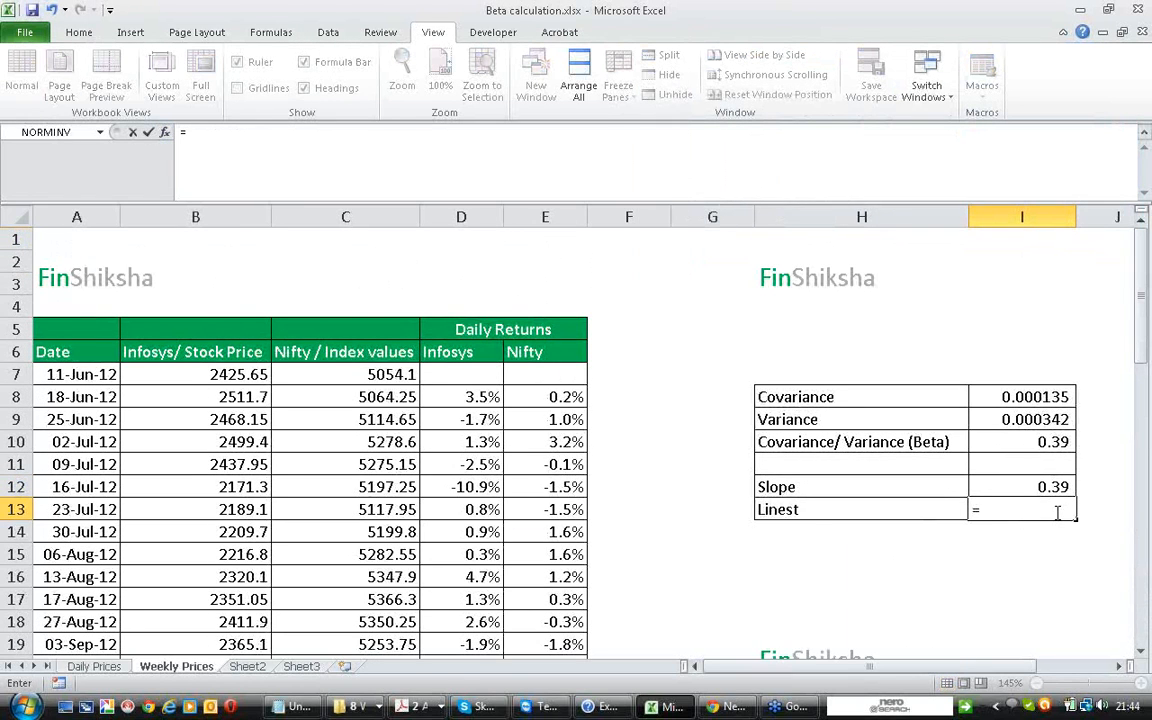
{"action": "type", "text": "linest("}
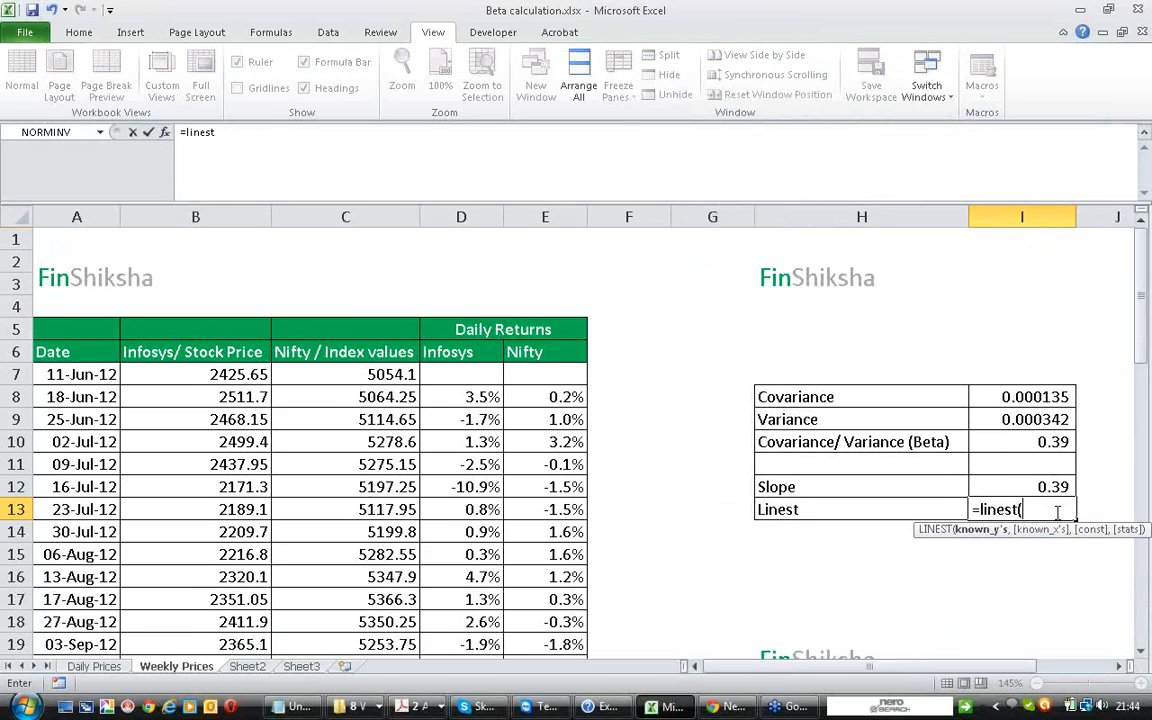
{"action": "left_click", "coordinate": [498, 399]}
{"action": "left_click", "coordinate": [165, 132]}
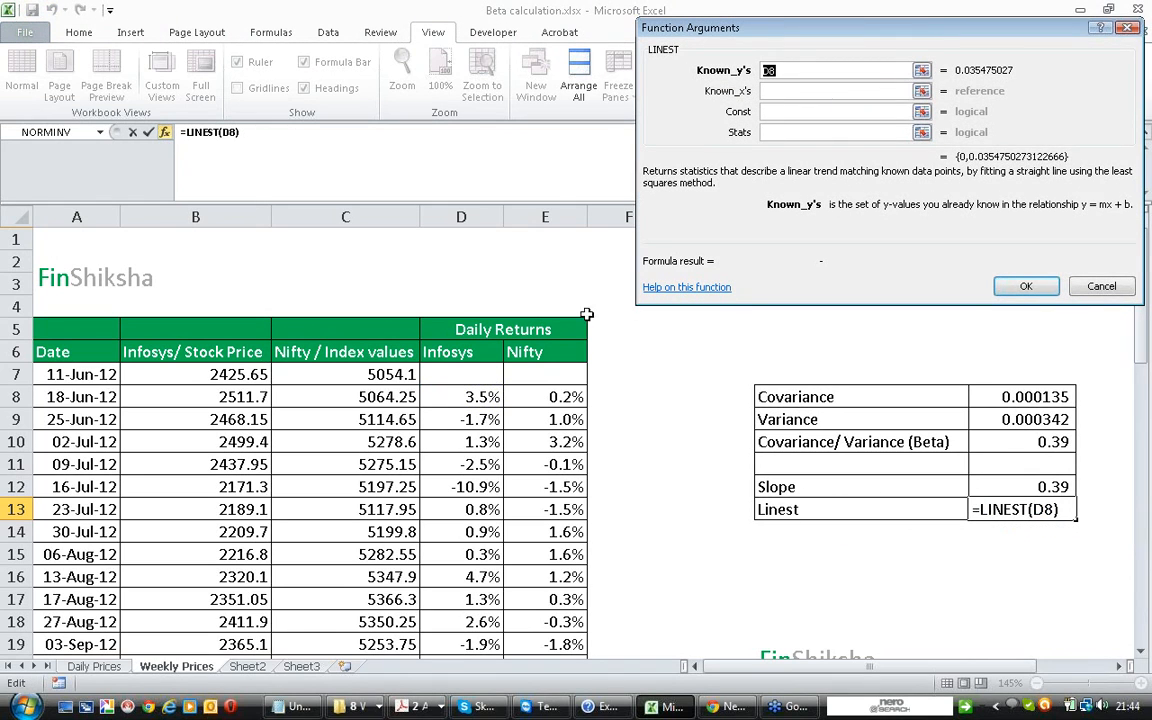
{"action": "key", "text": "ctrl+shift+Down"}
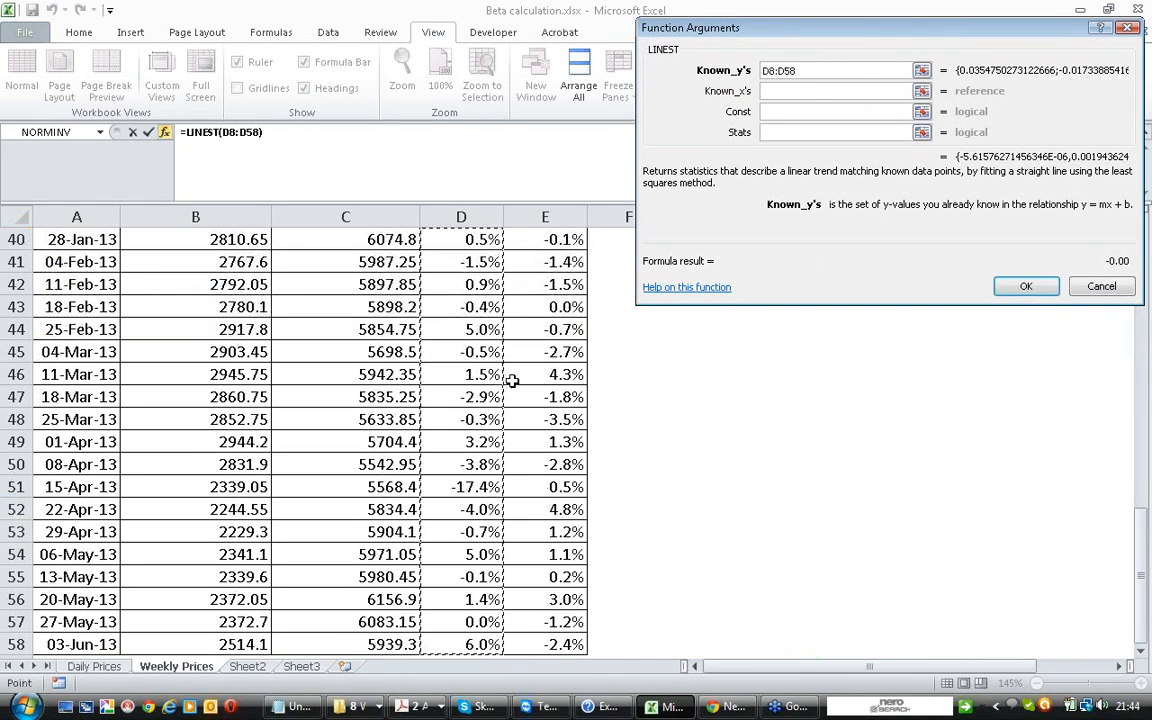
- Set the LINEST function's Known_x's to the Nifty returns E8:E58 and complete the formula in I13
{"action": "left_click", "coordinate": [770, 91]}
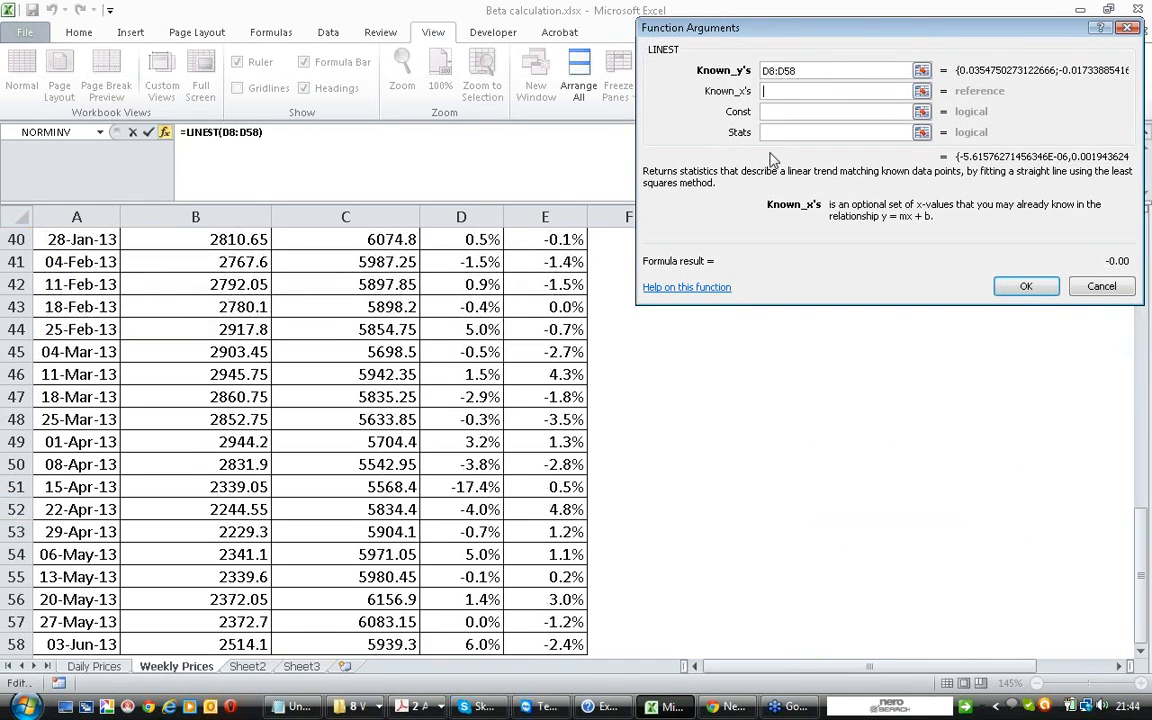
{"action": "left_click", "coordinate": [573, 305]}
{"action": "key", "text": "ctrl+Up"}
{"action": "key", "text": "ctrl+Up"}
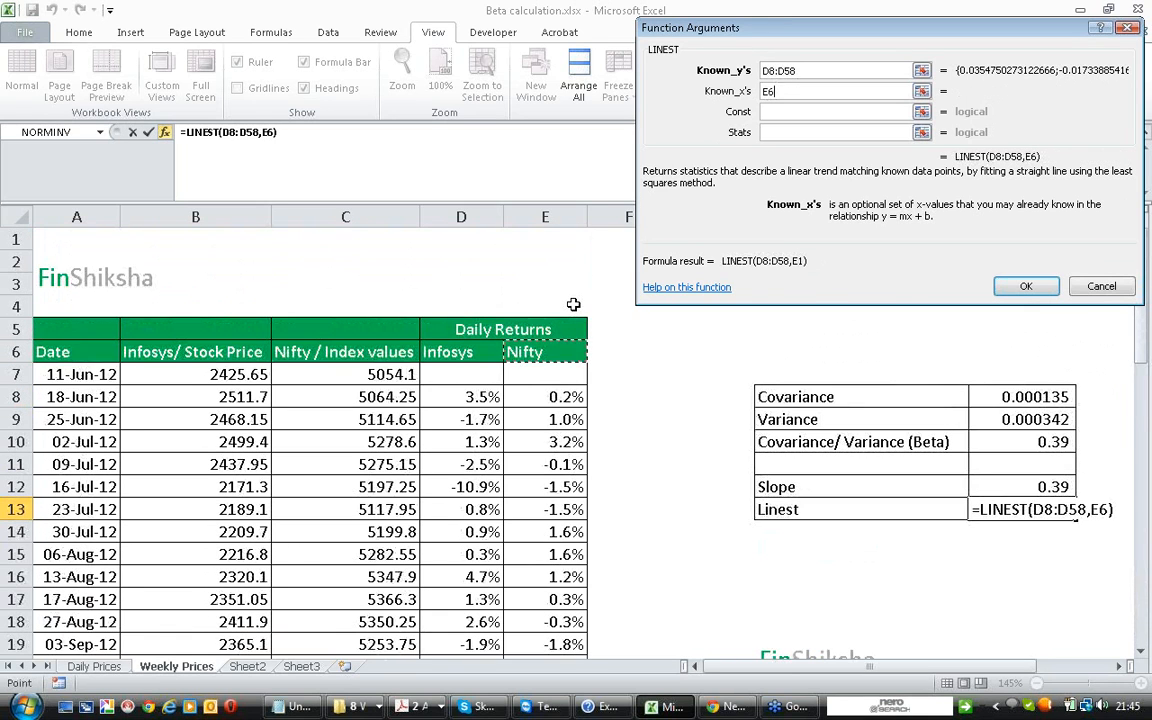
{"action": "key", "text": "ctrl+Down"}
{"action": "key", "text": "ctrl+shift+Down"}
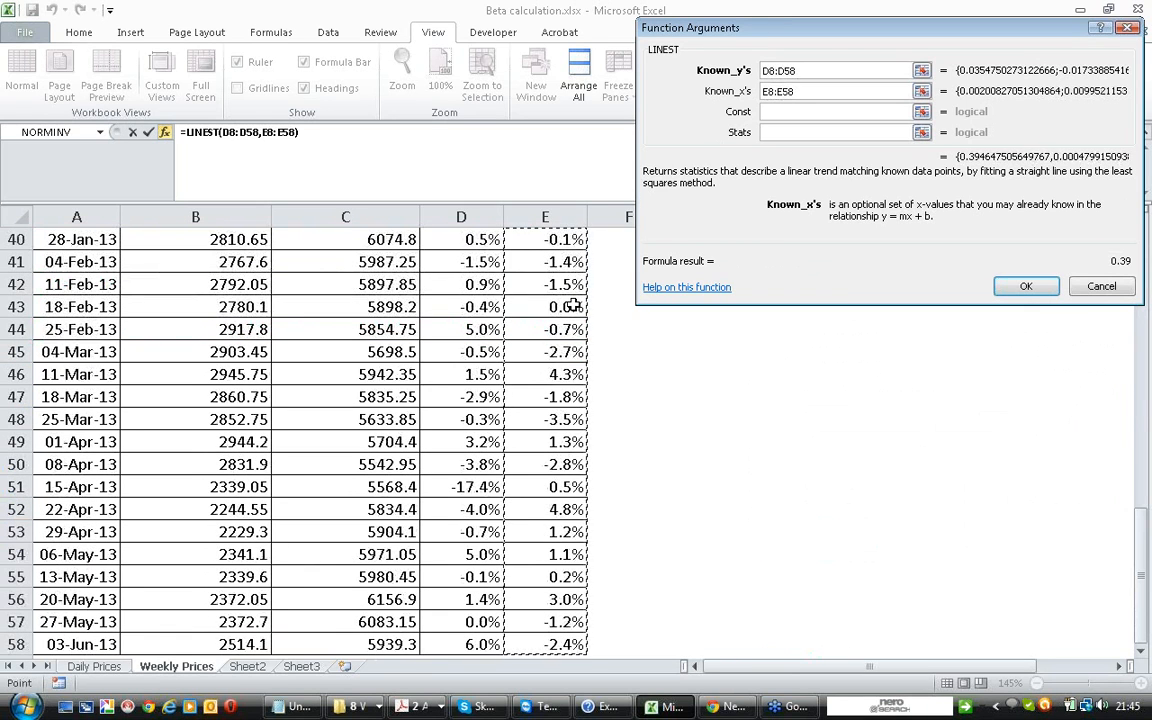
{"action": "key", "text": "Return"}
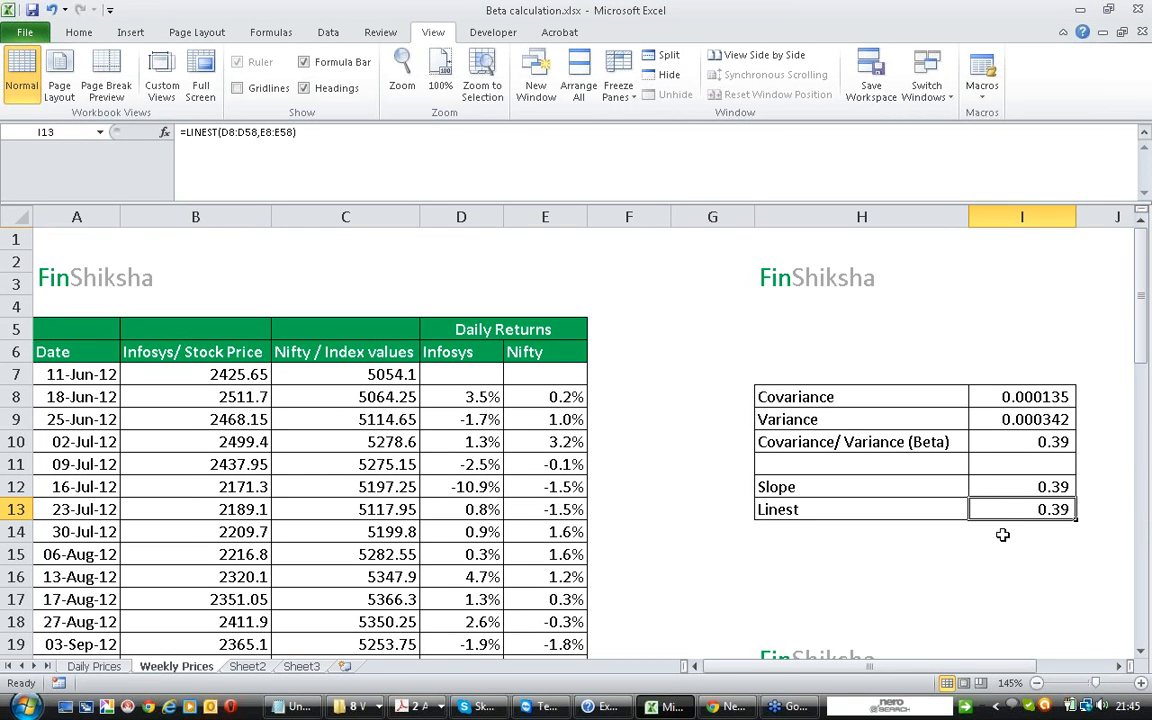
{"action": "left_click", "coordinate": [1142, 196]}
{"action": "left_click", "coordinate": [1142, 197]}
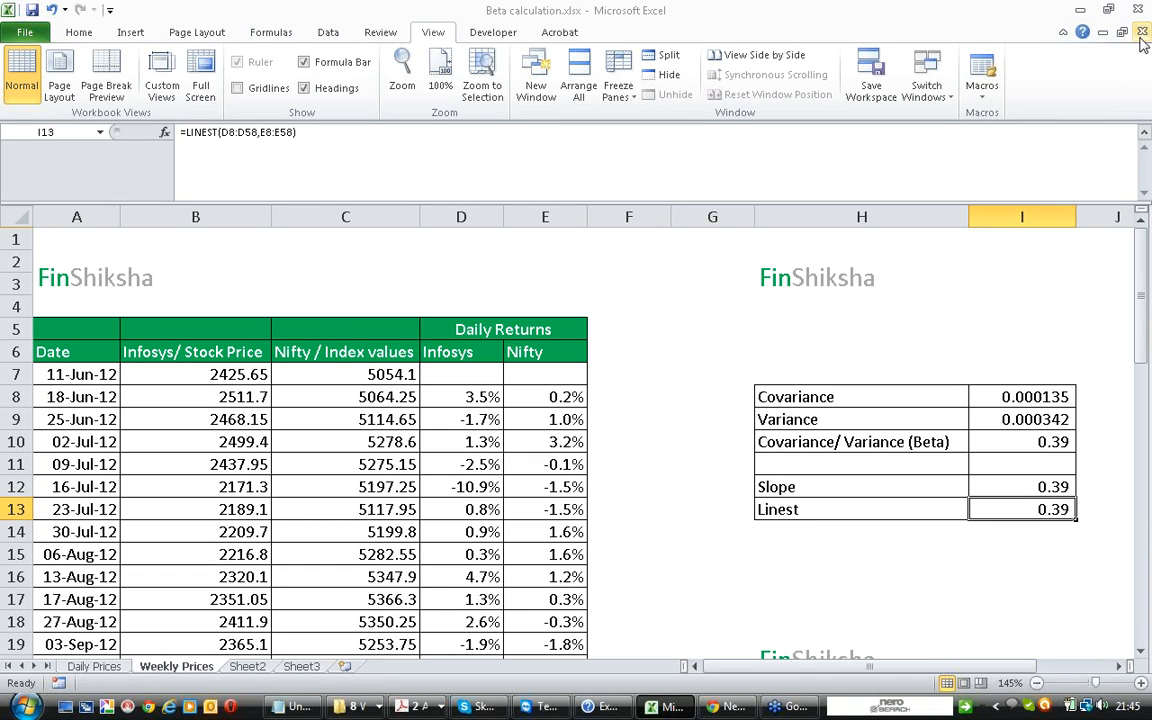